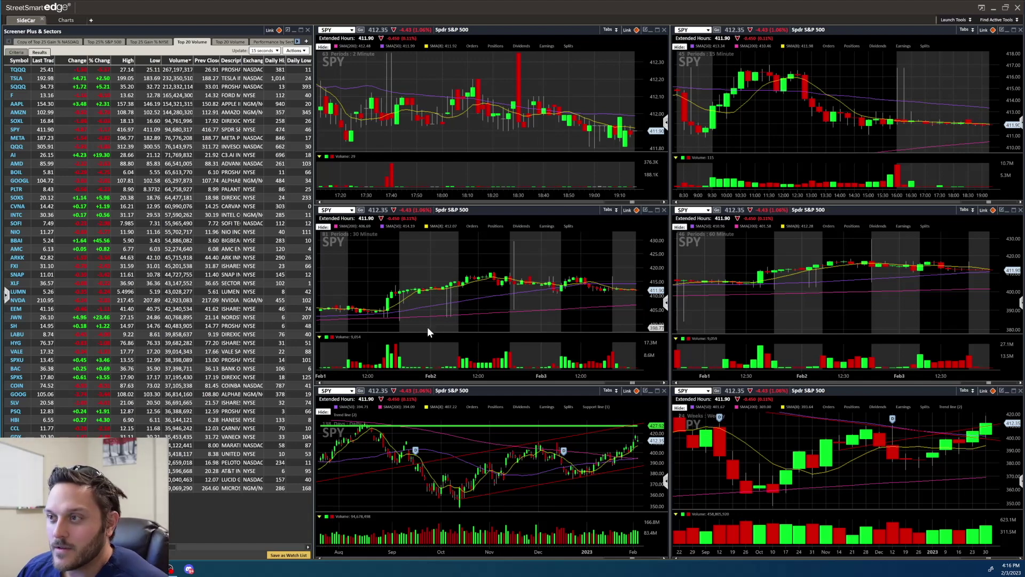
# Zoom the daily and 30-minute SPY charts in to shorter time spans.
pyautogui.moveTo(477, 275)
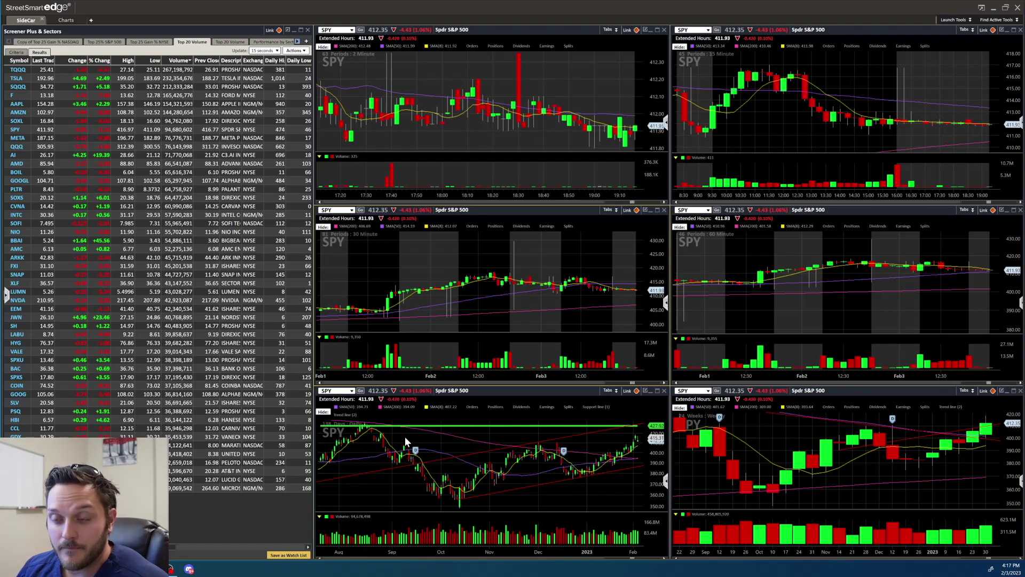
pyautogui.scroll(-1, 405, 437)
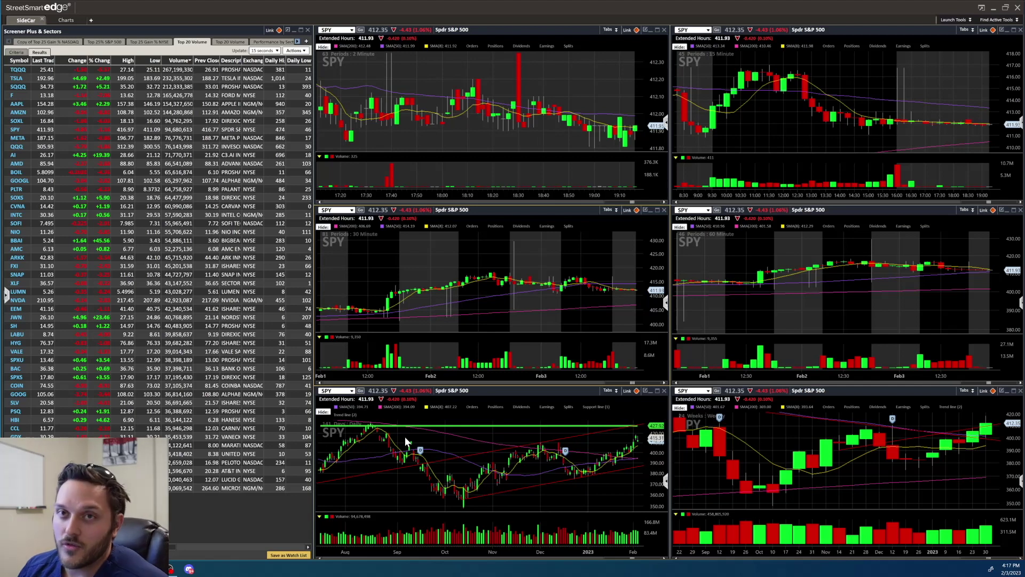
pyautogui.scroll(-3, 405, 437)
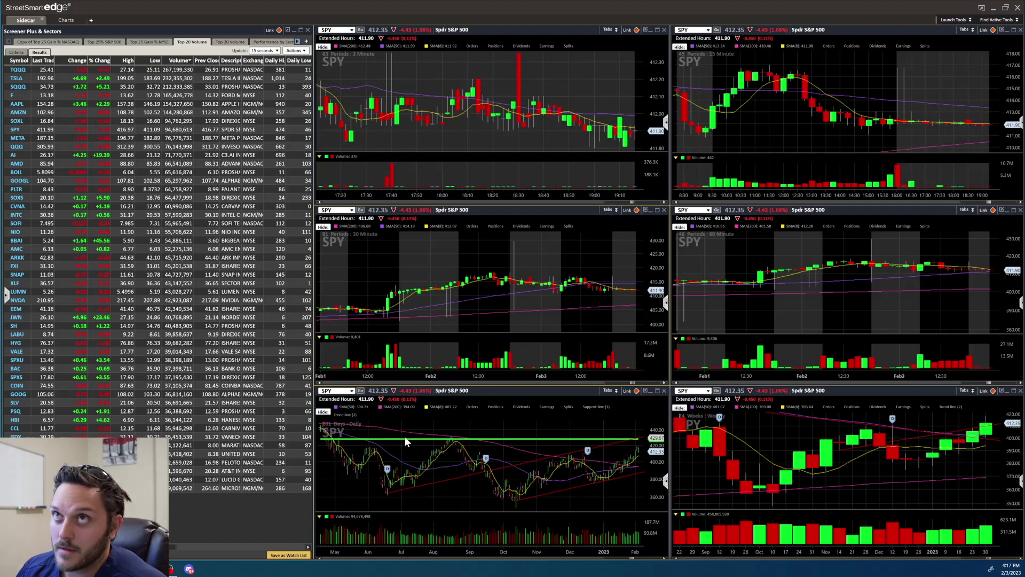
pyautogui.scroll(-3, 405, 438)
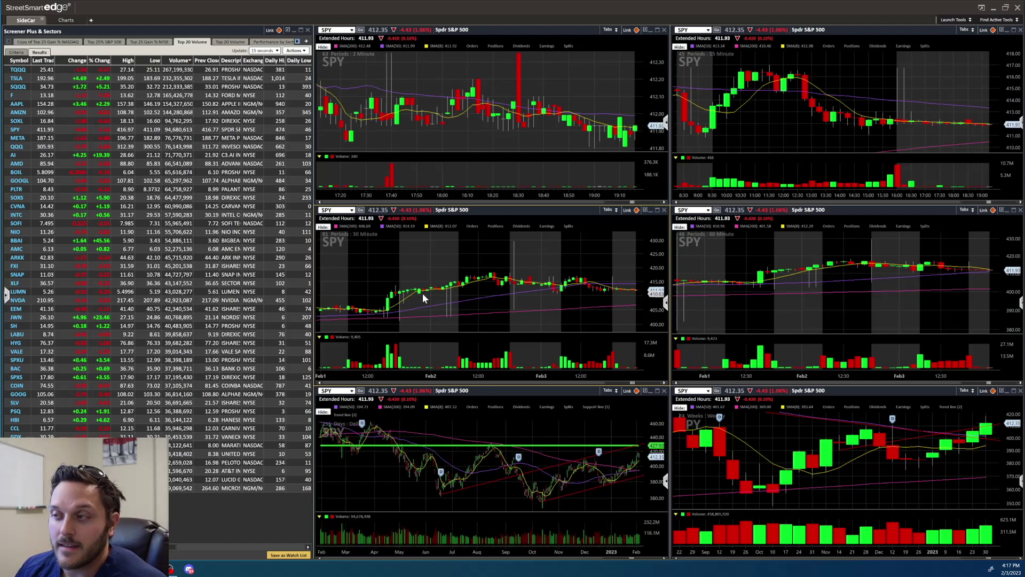
pyautogui.scroll(2, 422, 293)
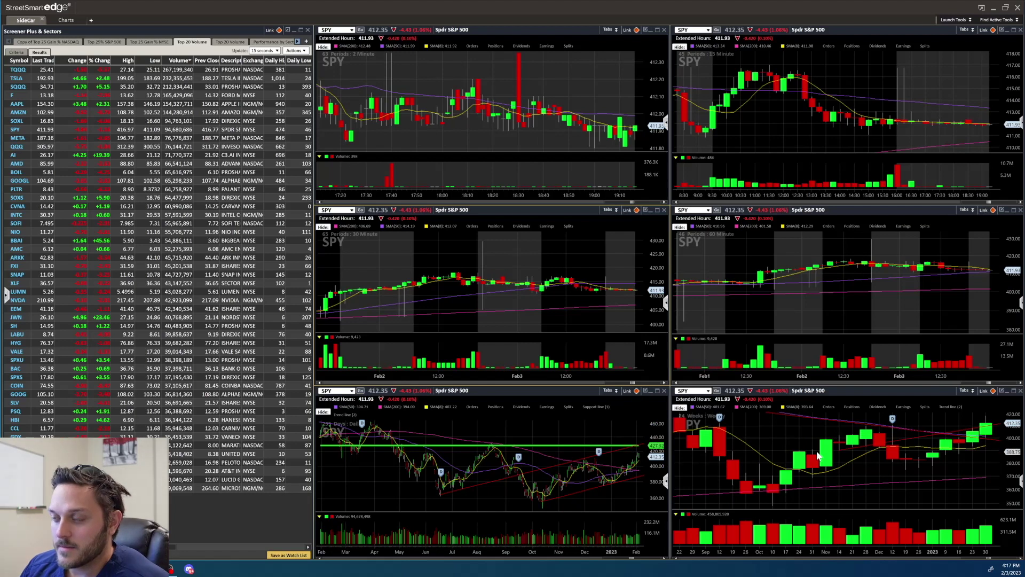
pyautogui.scroll(-3, 903, 455)
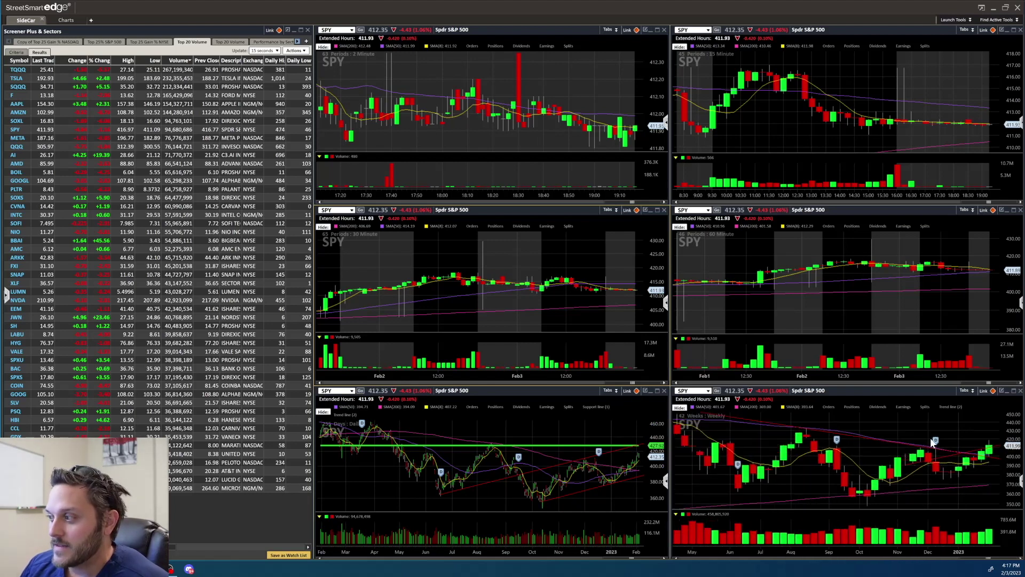
# Zoom the weekly SPY chart out to show a longer time span.
pyautogui.moveTo(976, 443)
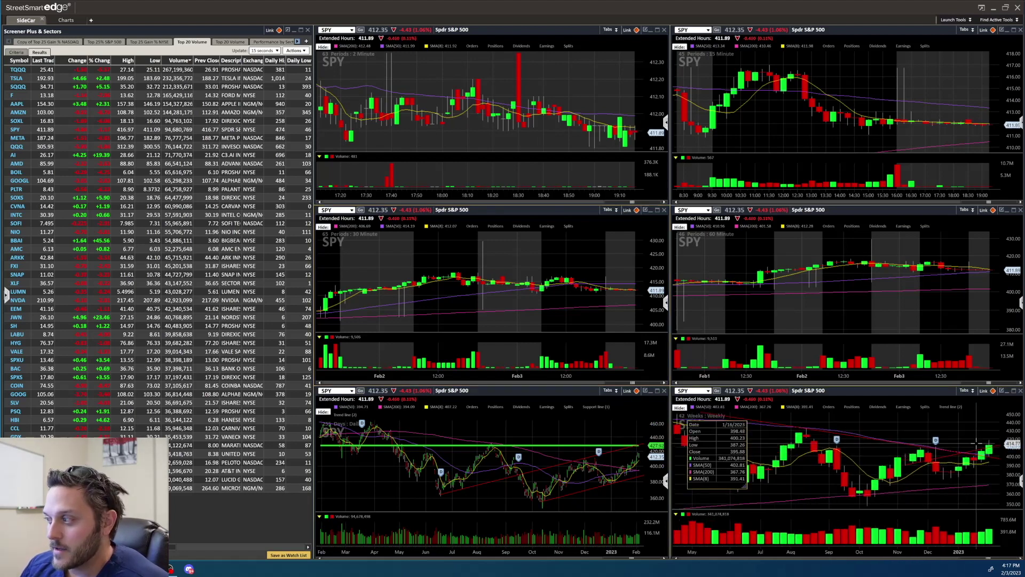
pyautogui.scroll(1, 974, 448)
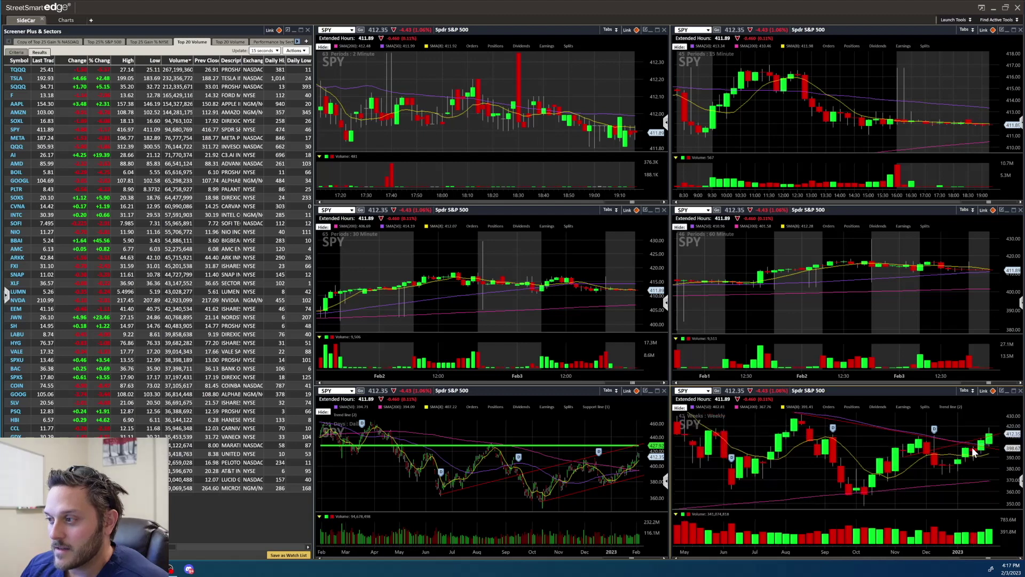
pyautogui.scroll(2, 973, 452)
pyautogui.scroll(5, 517, 474)
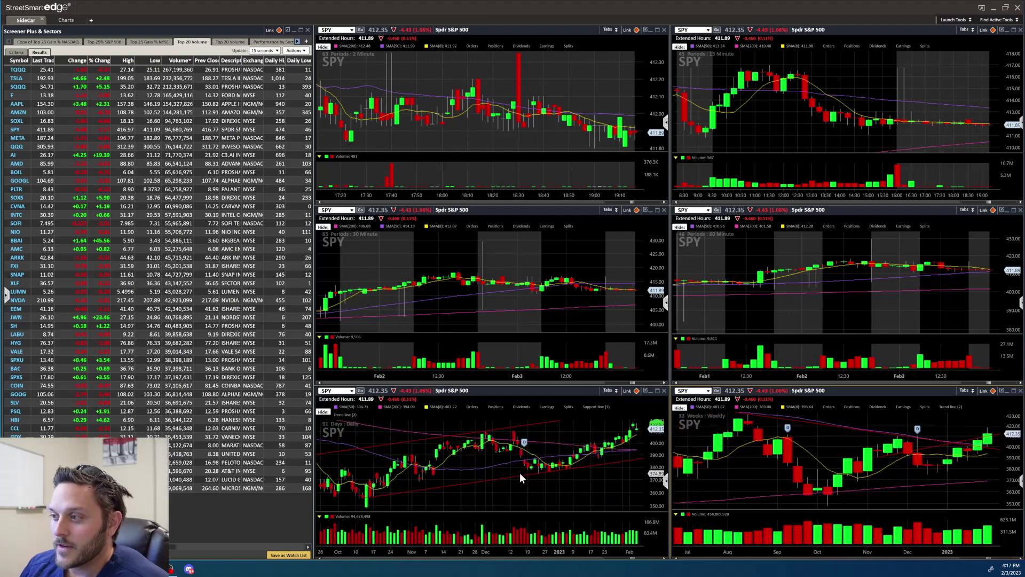
pyautogui.scroll(-1, 521, 473)
pyautogui.moveTo(619, 424)
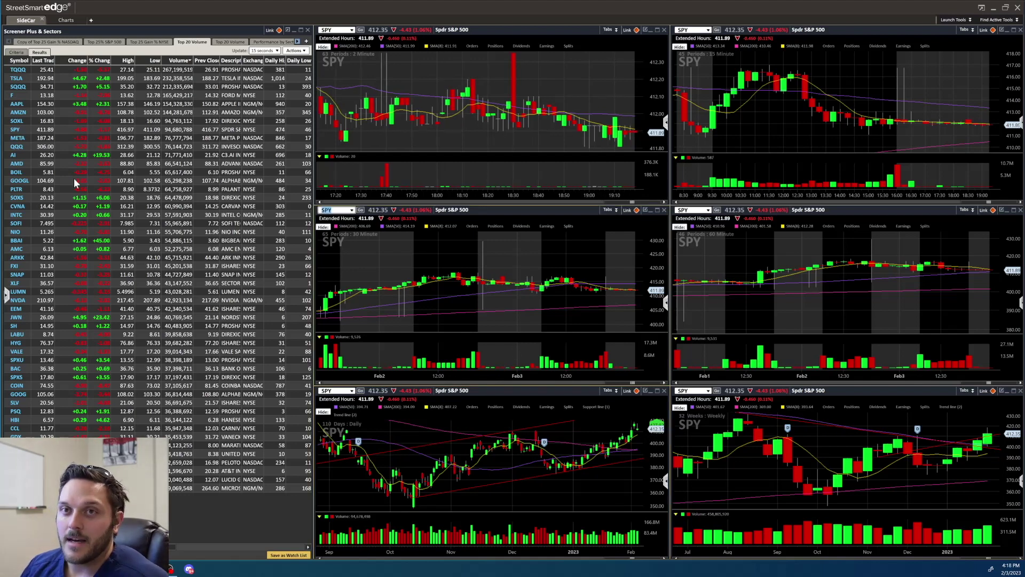
# Load QQQ into the linked charts and read its 1/25/2023 daily values.
pyautogui.write('QQQ')
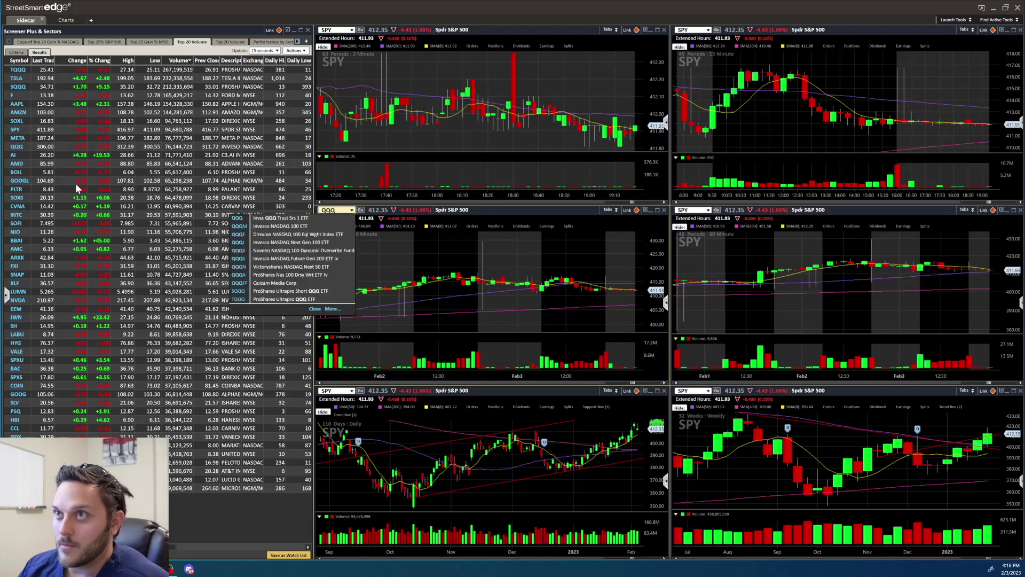
pyautogui.press('Return')
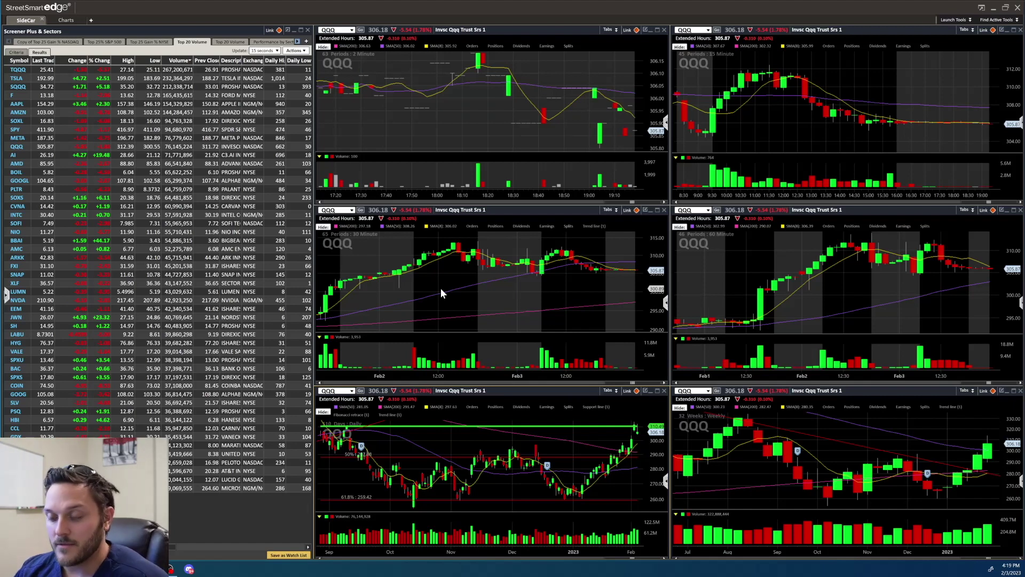
pyautogui.moveTo(447, 286)
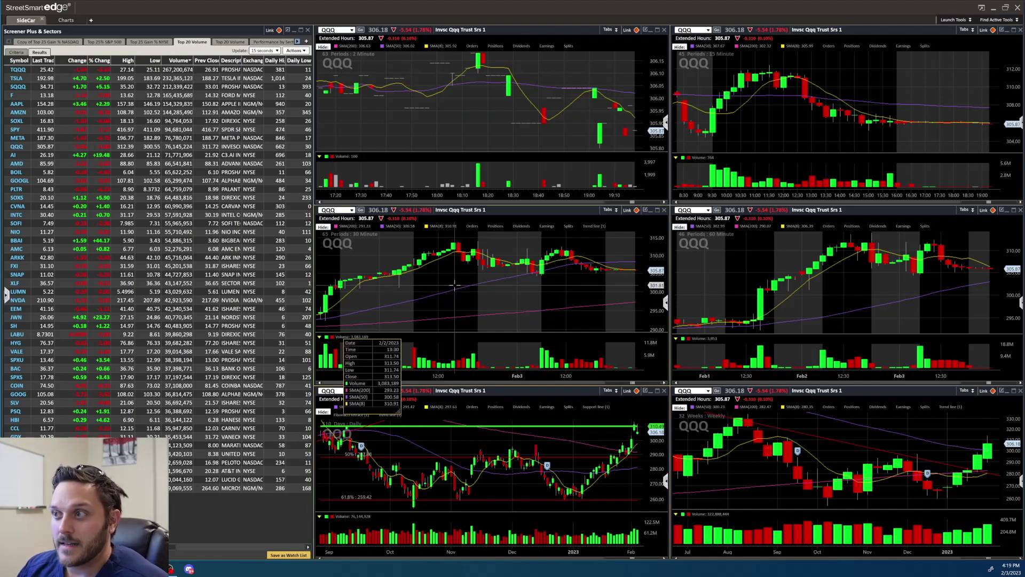
pyautogui.scroll(3, 460, 283)
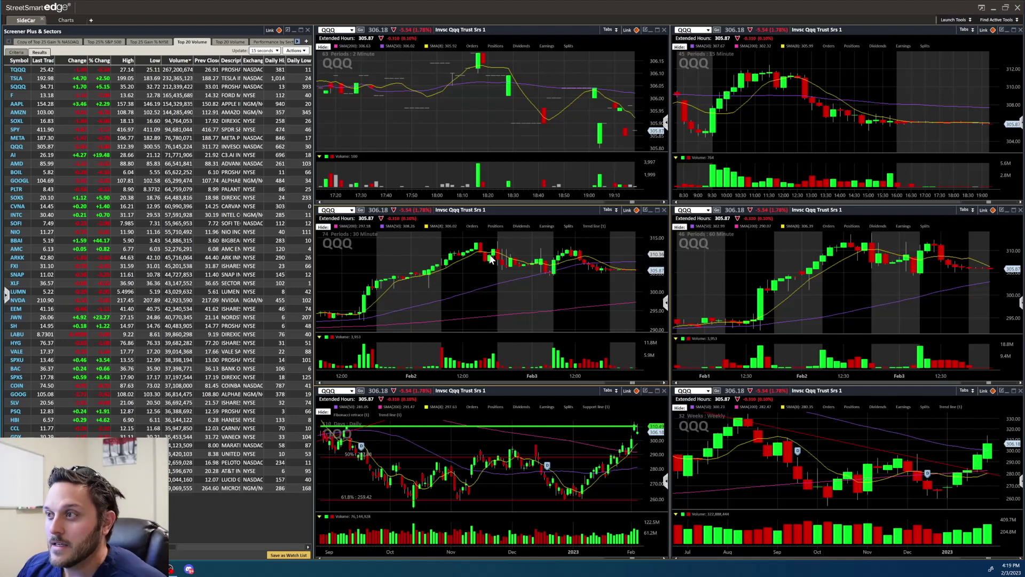
pyautogui.click(617, 421)
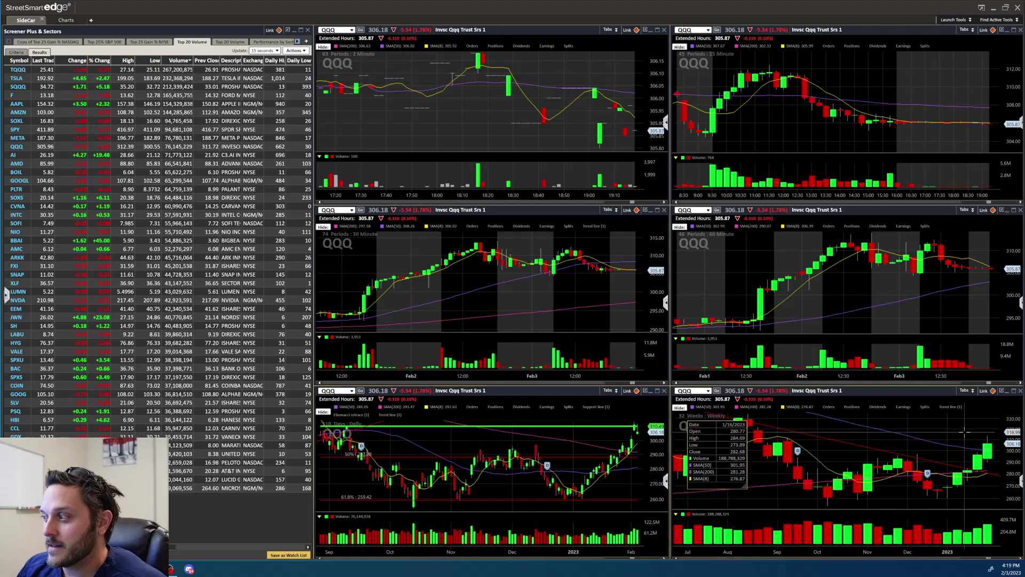
# Load TQQQ, narrow its daily chart to about 83 days, then switch the charts to TSLA.
pyautogui.click(28, 72)
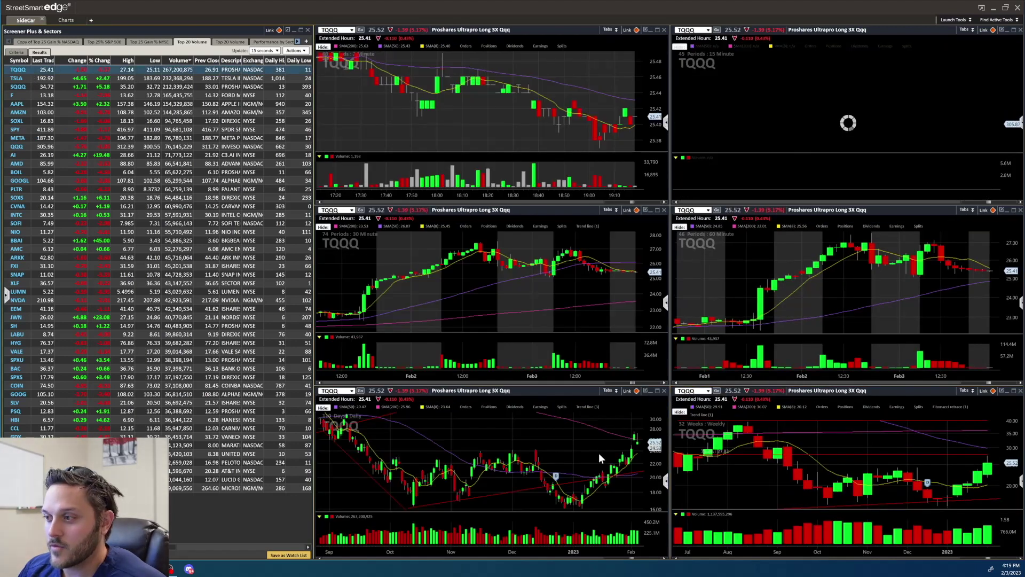
pyautogui.scroll(3, 599, 454)
pyautogui.scroll(-6, 599, 454)
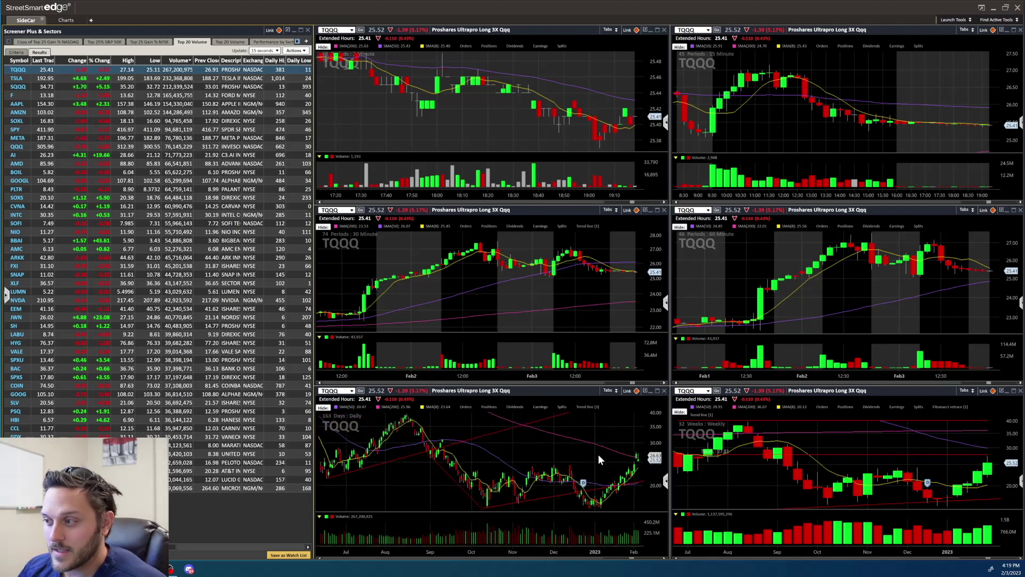
pyautogui.scroll(4, 599, 454)
pyautogui.moveTo(617, 430)
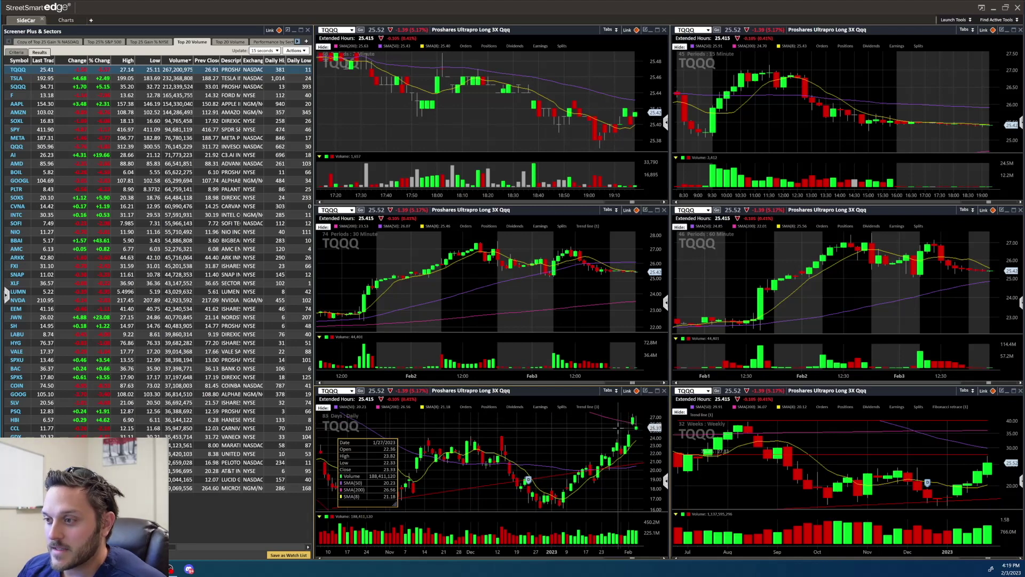
pyautogui.moveTo(477, 440)
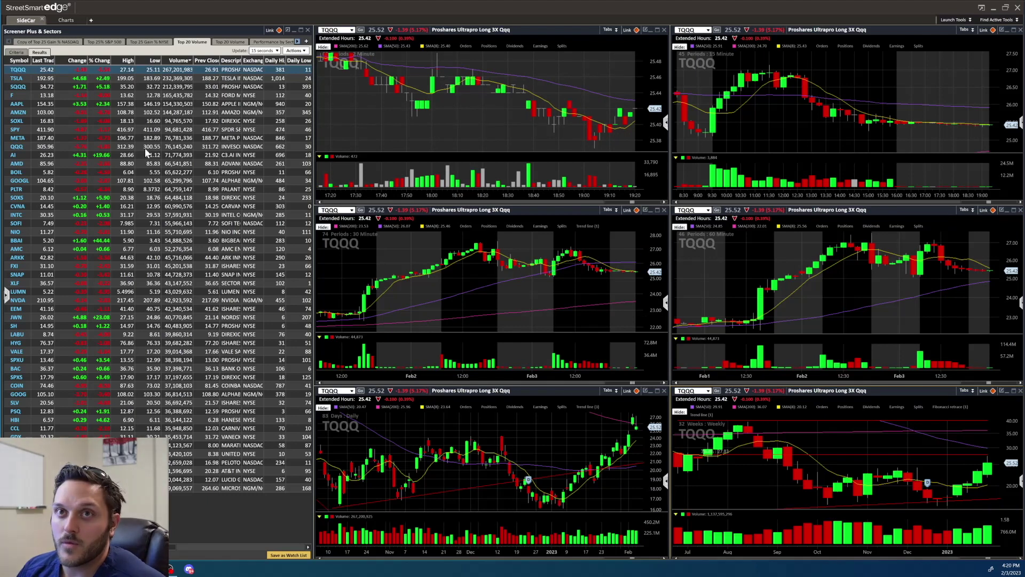
pyautogui.click(18, 79)
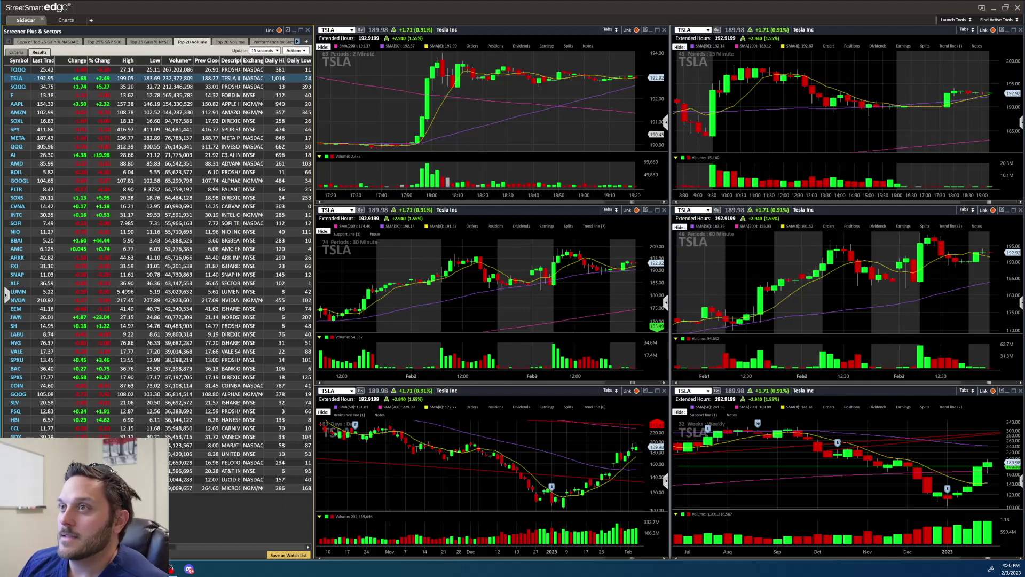
# Read the daily TSLA candles for 1/6/2023 and 1/20/2023, then zoom the daily chart out.
pyautogui.moveTo(393, 137)
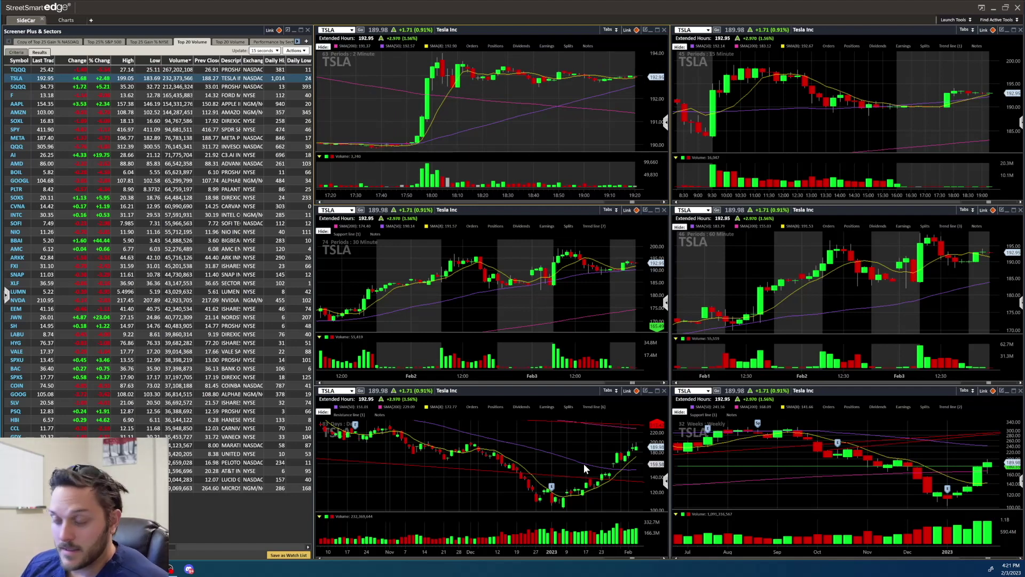
pyautogui.click(564, 506)
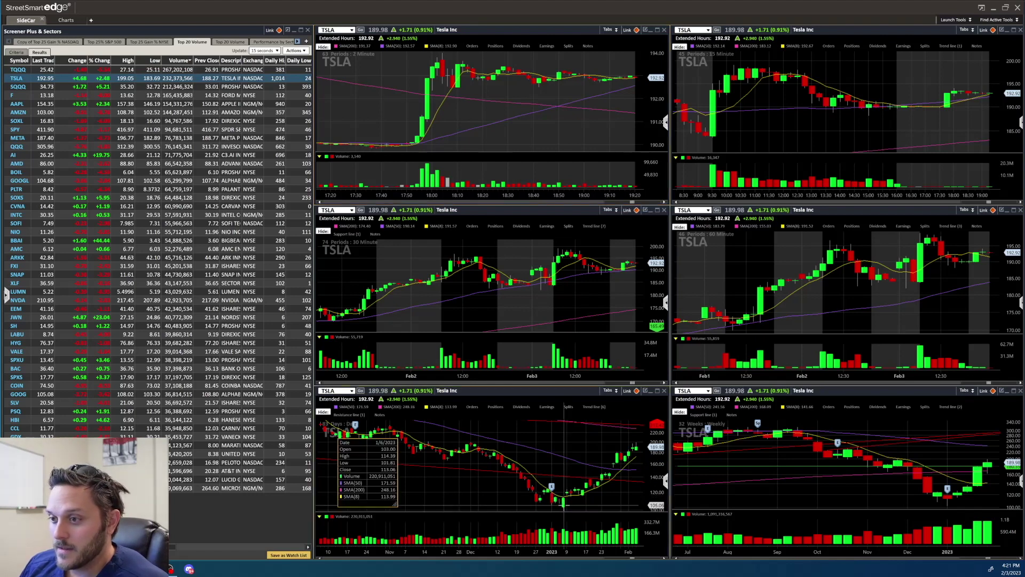
pyautogui.click(563, 504)
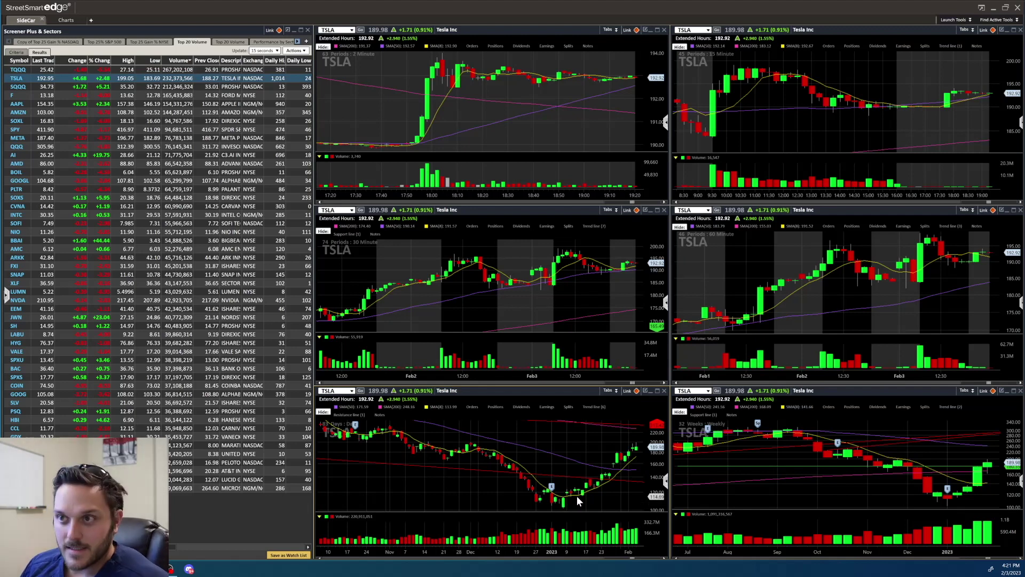
pyautogui.click(592, 448)
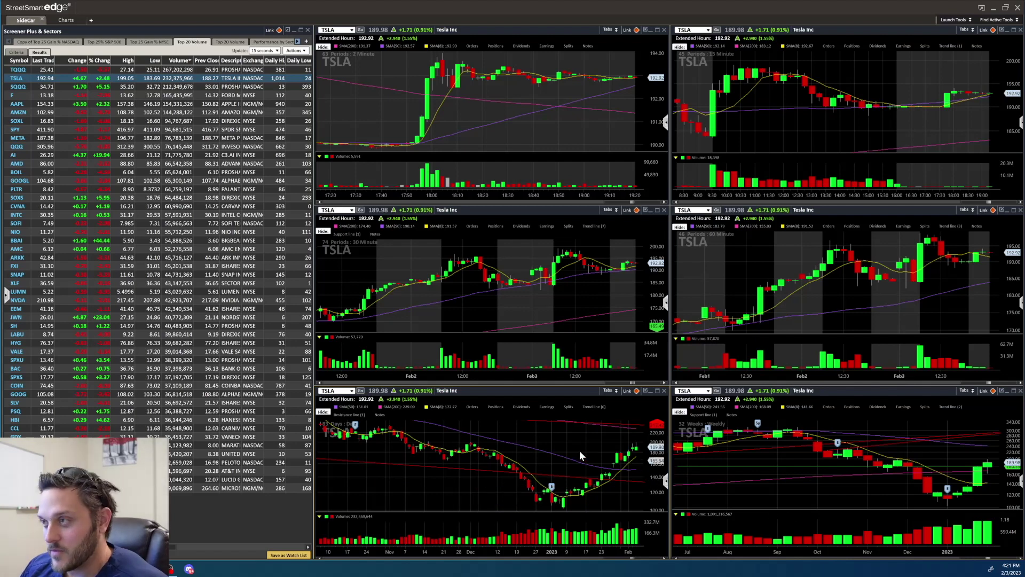
pyautogui.scroll(-2, 581, 443)
# Zoom the TSLA daily chart and inspect its 1/6/2023 bar.
pyautogui.scroll(-4, 581, 443)
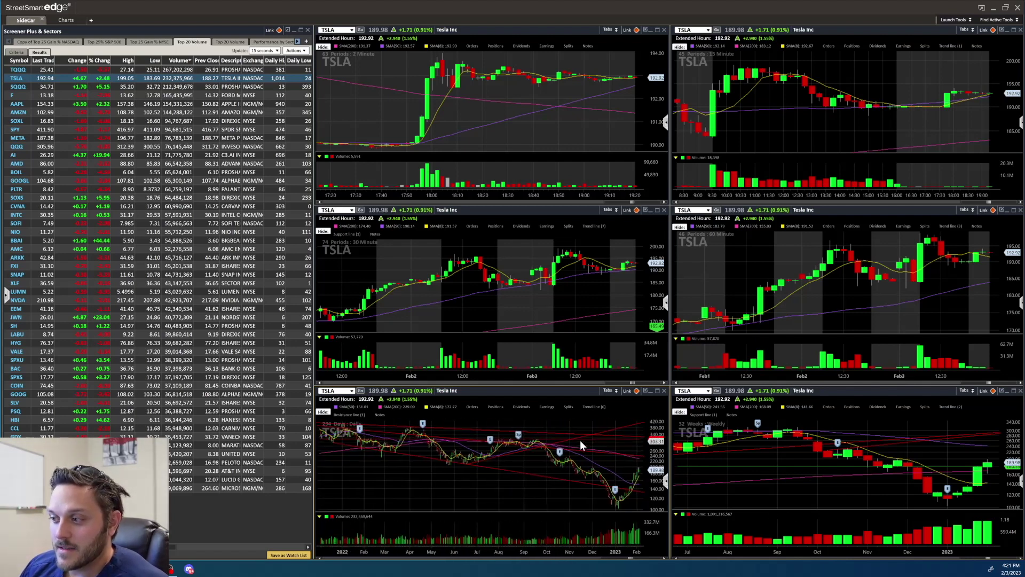
pyautogui.scroll(4, 575, 445)
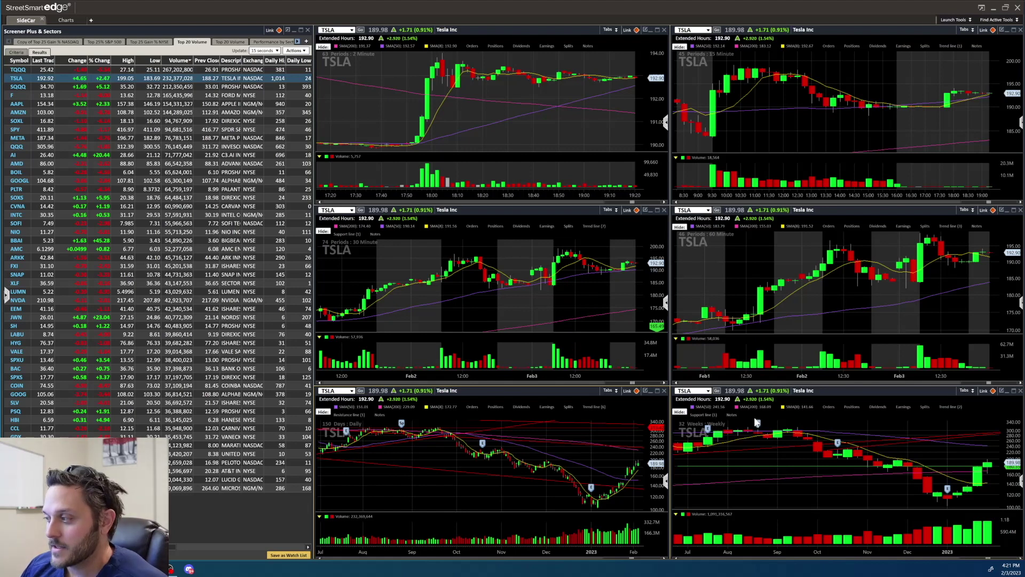
pyautogui.moveTo(961, 448)
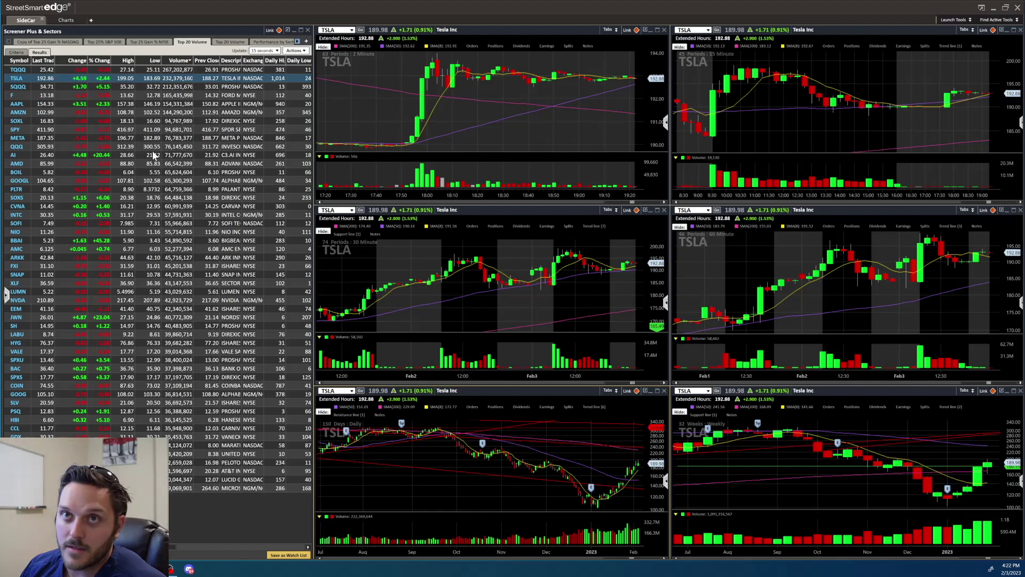
pyautogui.click(598, 506)
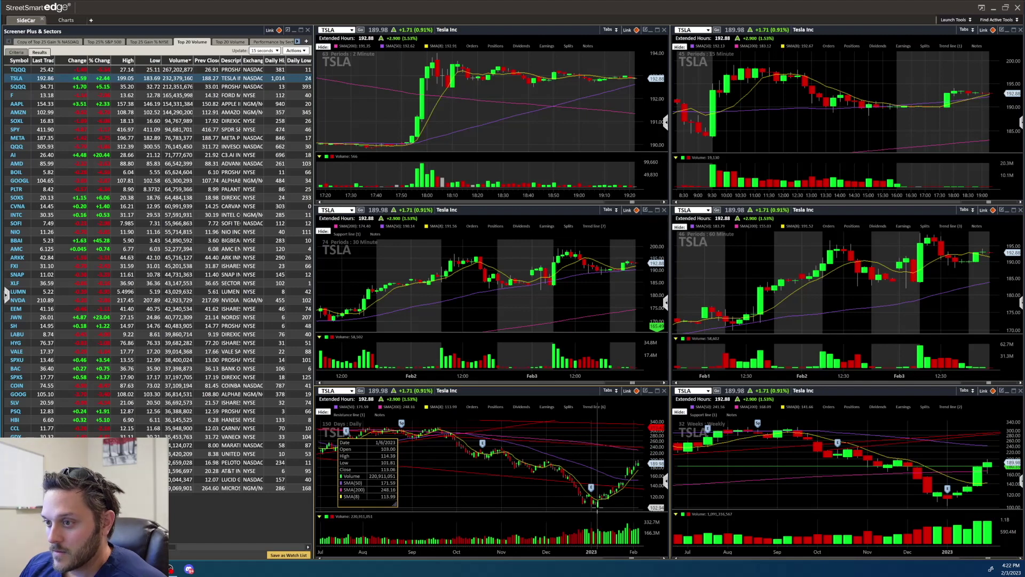
pyautogui.click(597, 506)
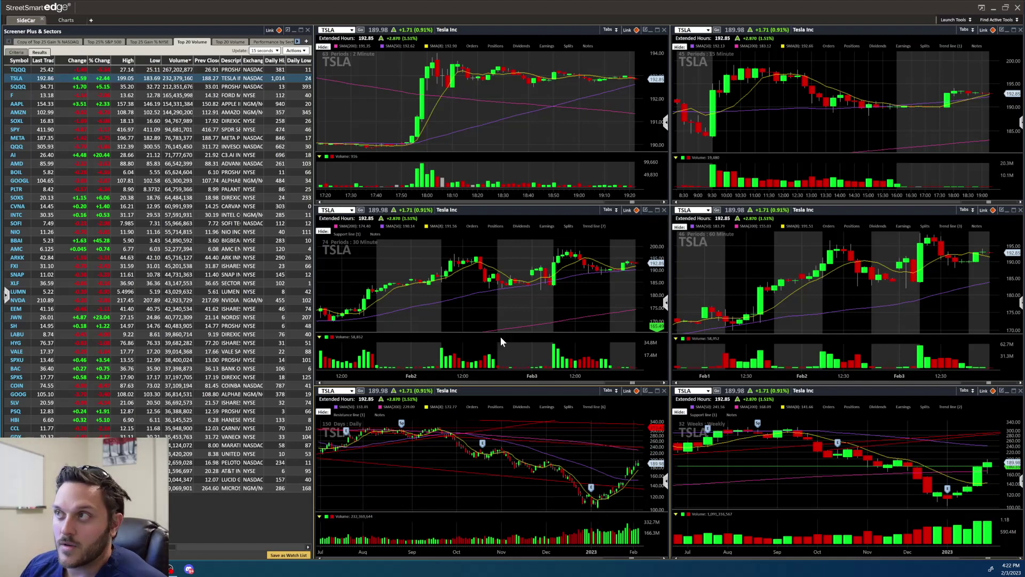
# Drag the red trend line on the TSLA daily chart to a new position, then load META.
pyautogui.click(597, 477)
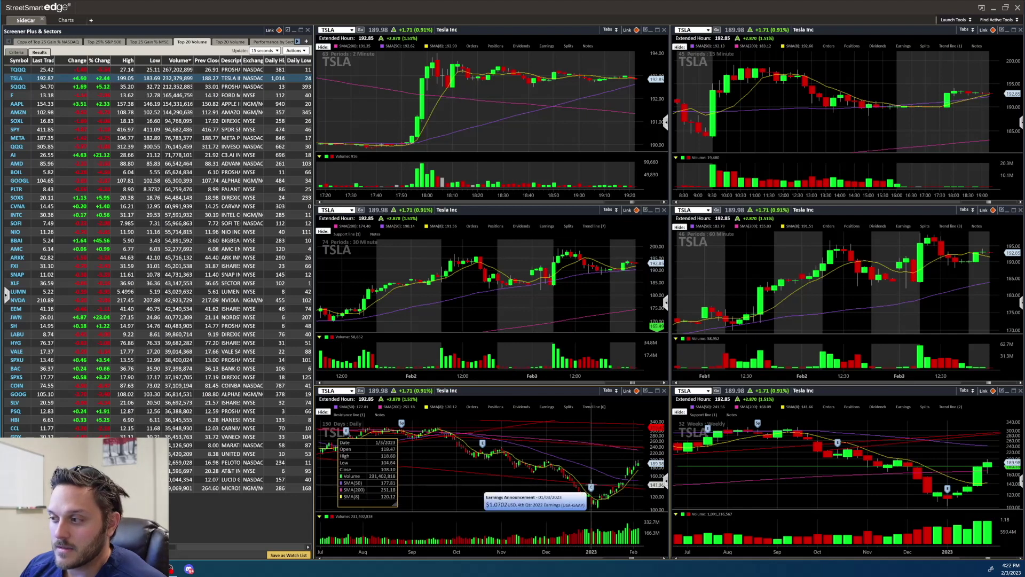
pyautogui.moveTo(597, 477); pyautogui.dragTo(620, 488)
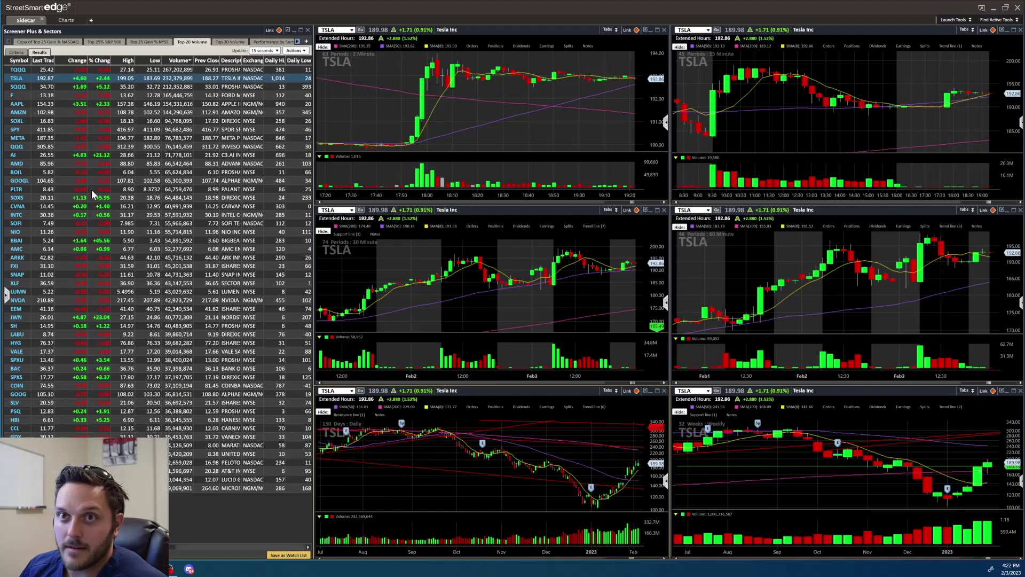
pyautogui.click(17, 139)
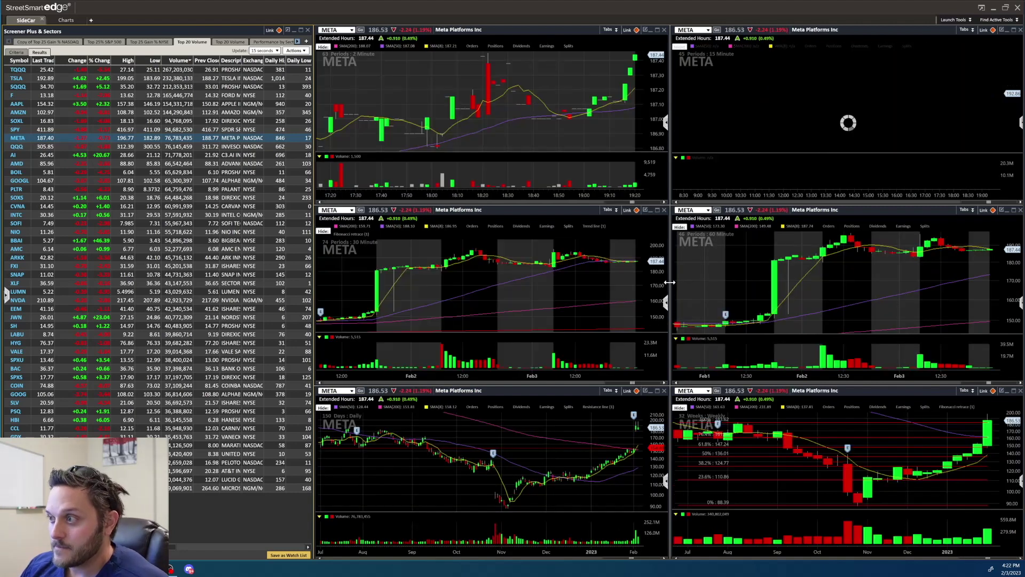
# Read META's 1/30/2023 daily bar, zoom the daily chart to about 436 days, and maximize it.
pyautogui.click(626, 439)
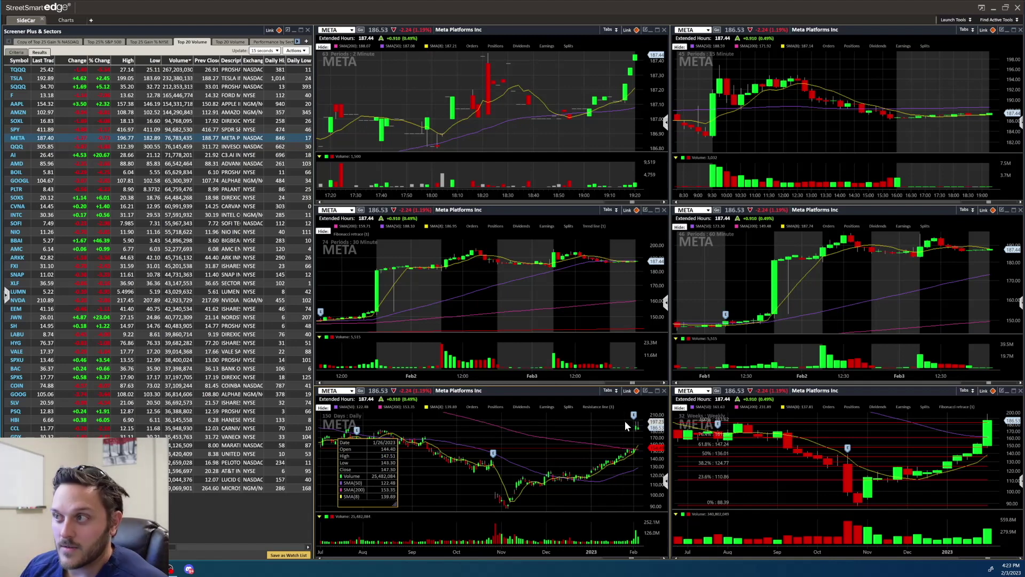
pyautogui.scroll(-3, 624, 421)
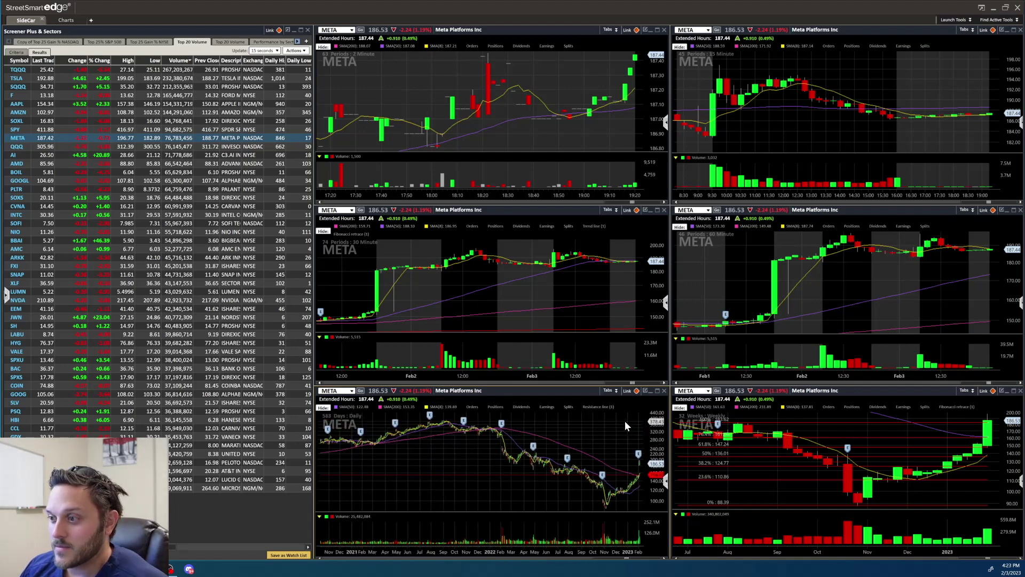
pyautogui.scroll(5, 625, 424)
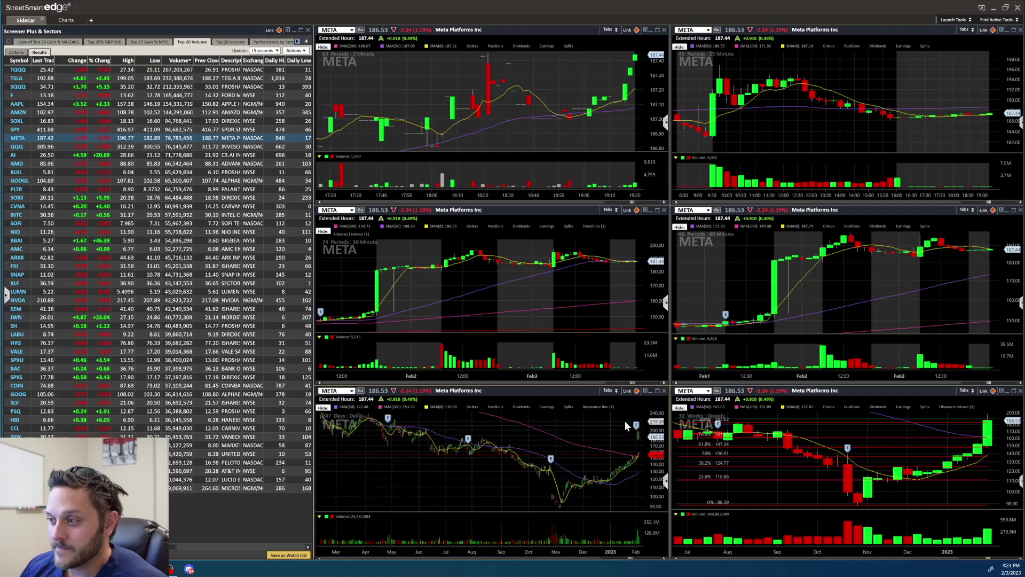
pyautogui.scroll(3, 626, 424)
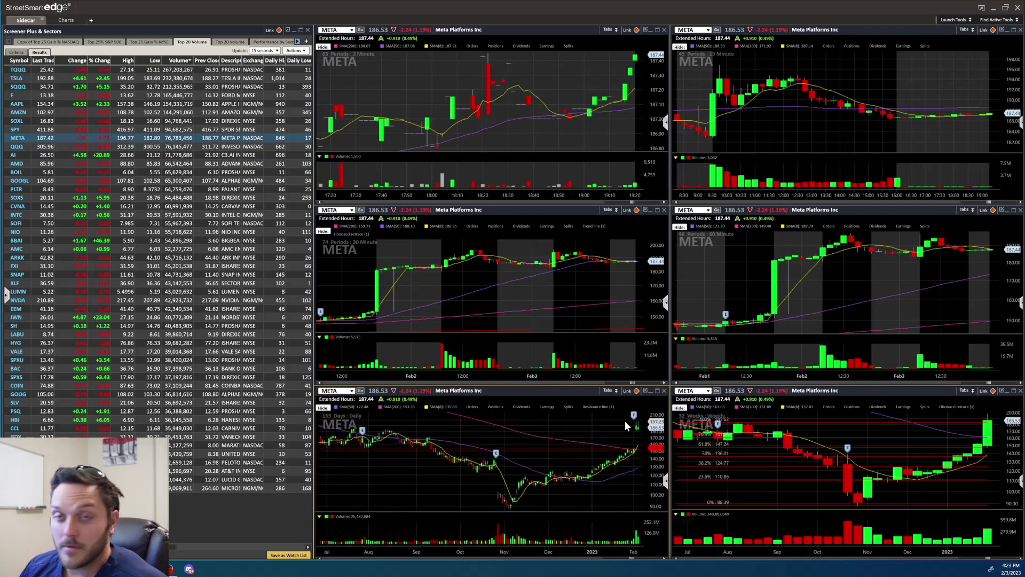
pyautogui.scroll(-4, 613, 428)
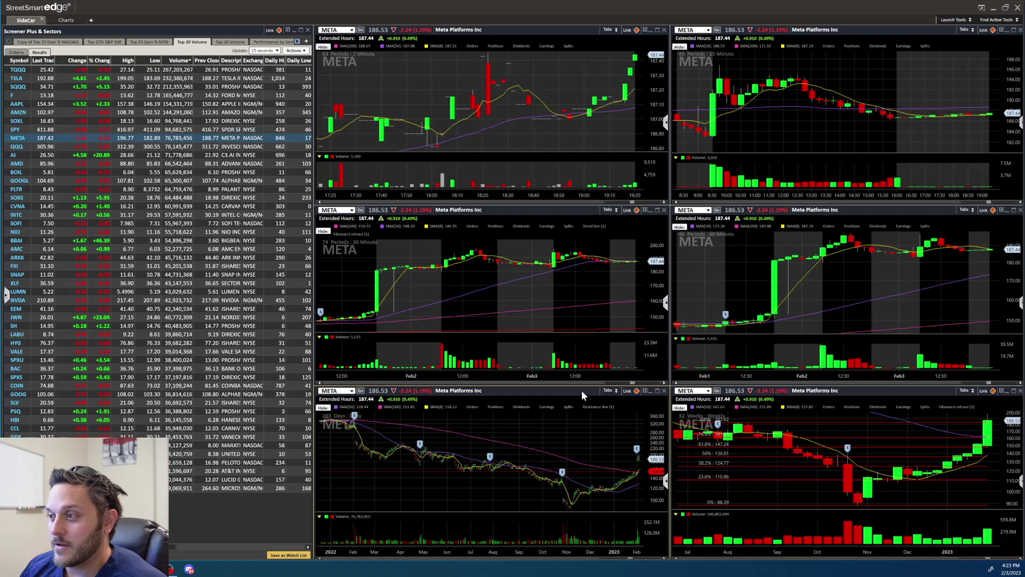
pyautogui.doubleClick(581, 389)
# Zoom the maximized META daily chart out to late 2019 and inspect its earnings markers.
pyautogui.scroll(-3, 705, 241)
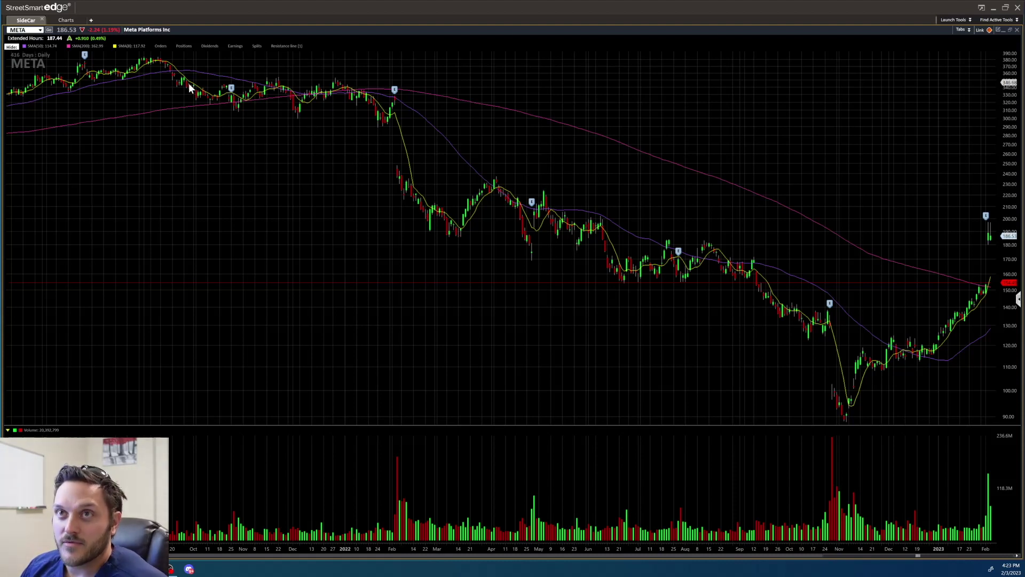
pyautogui.scroll(-3, 175, 92)
pyautogui.scroll(-4, 153, 94)
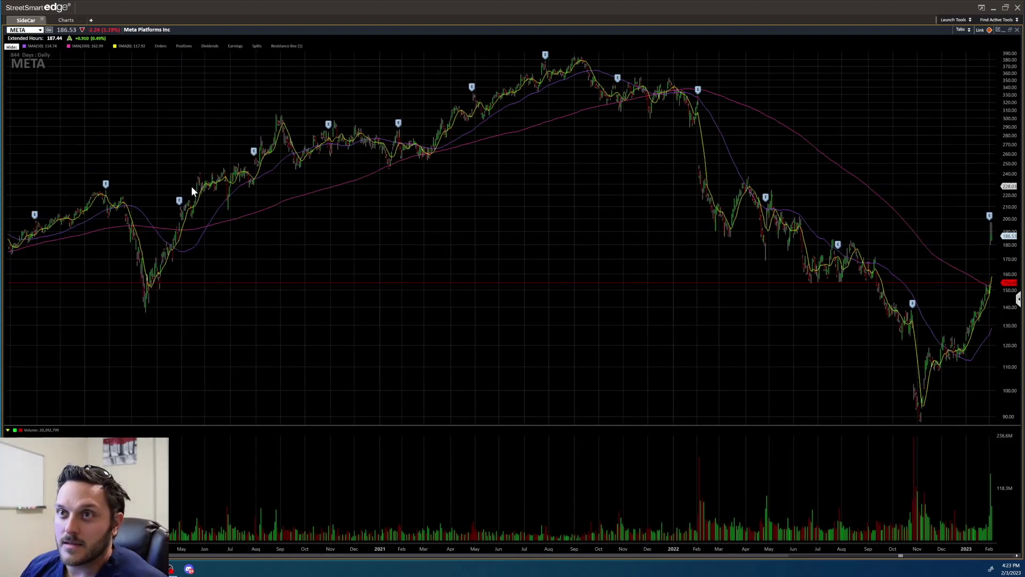
pyautogui.scroll(-4, 191, 190)
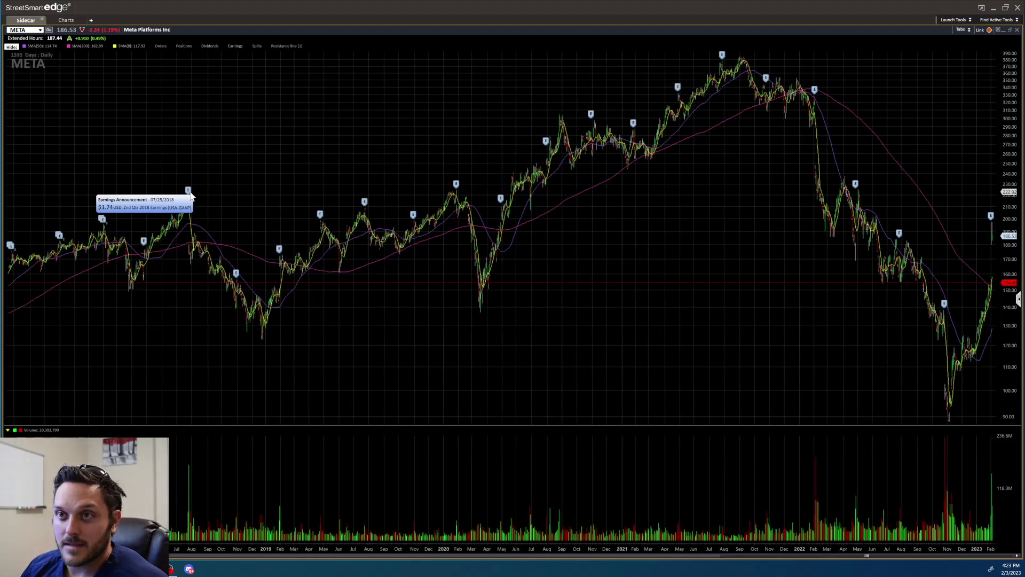
pyautogui.scroll(-5, 224, 265)
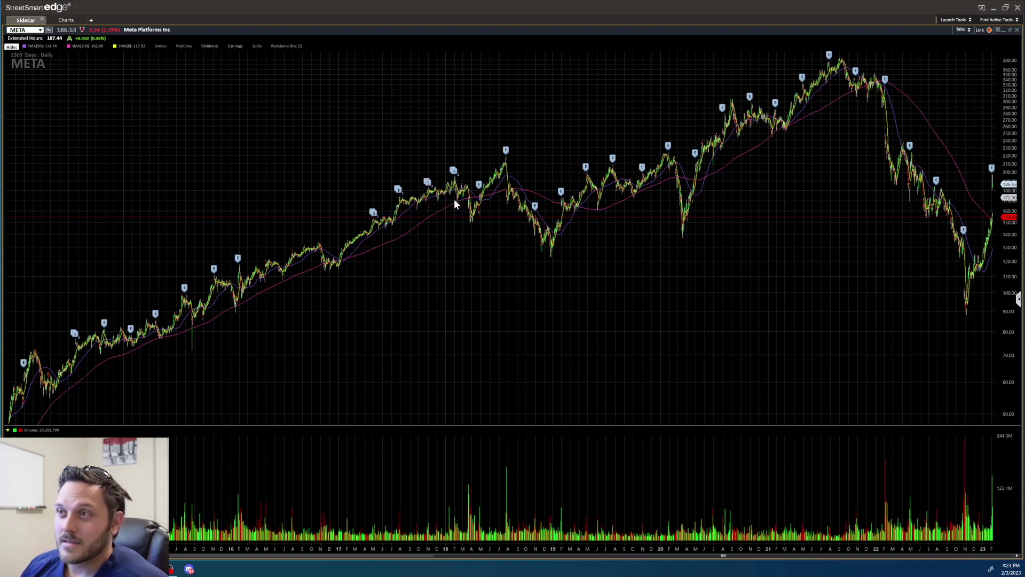
pyautogui.moveTo(479, 183)
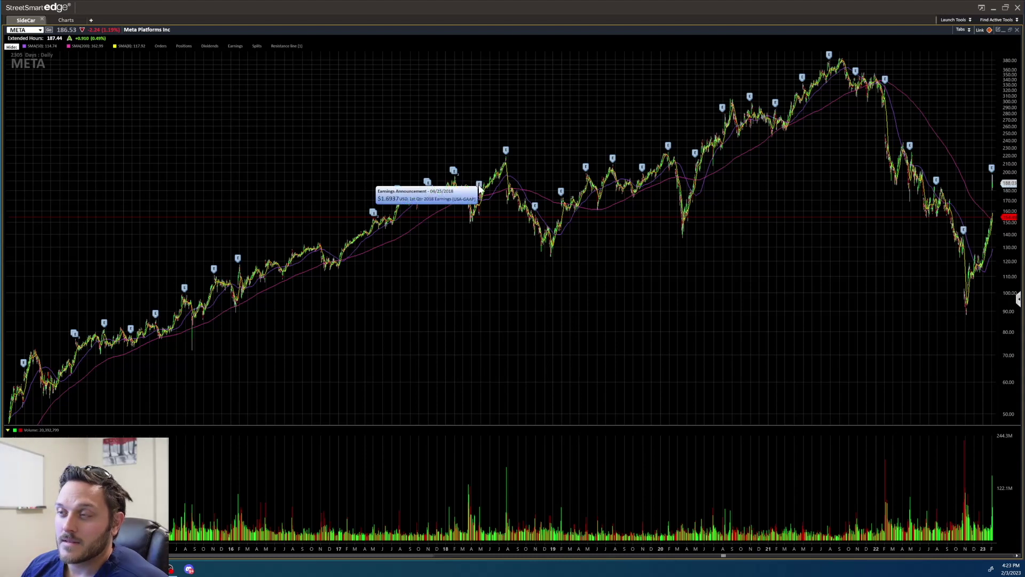
pyautogui.scroll(5, 477, 190)
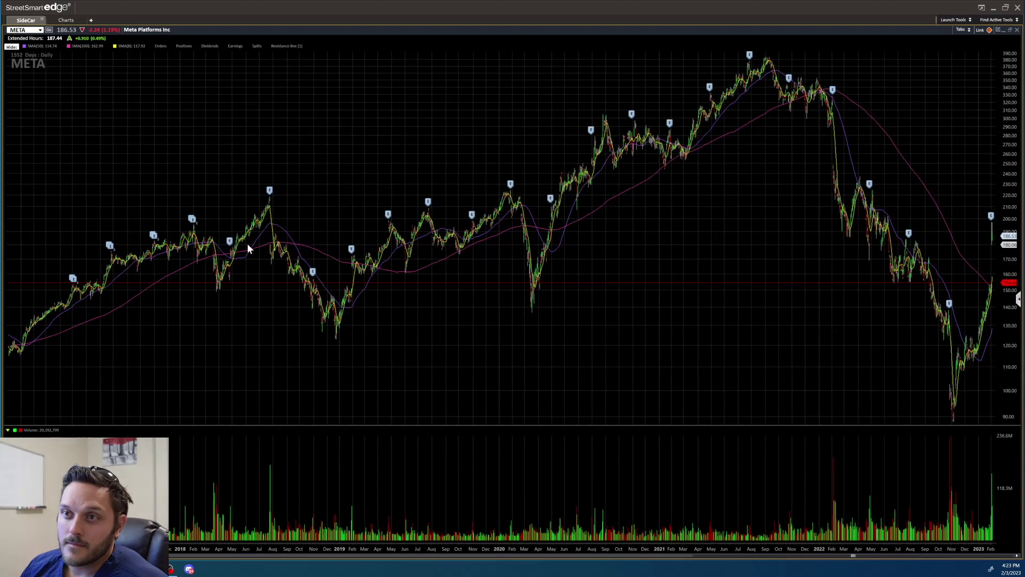
pyautogui.moveTo(227, 244)
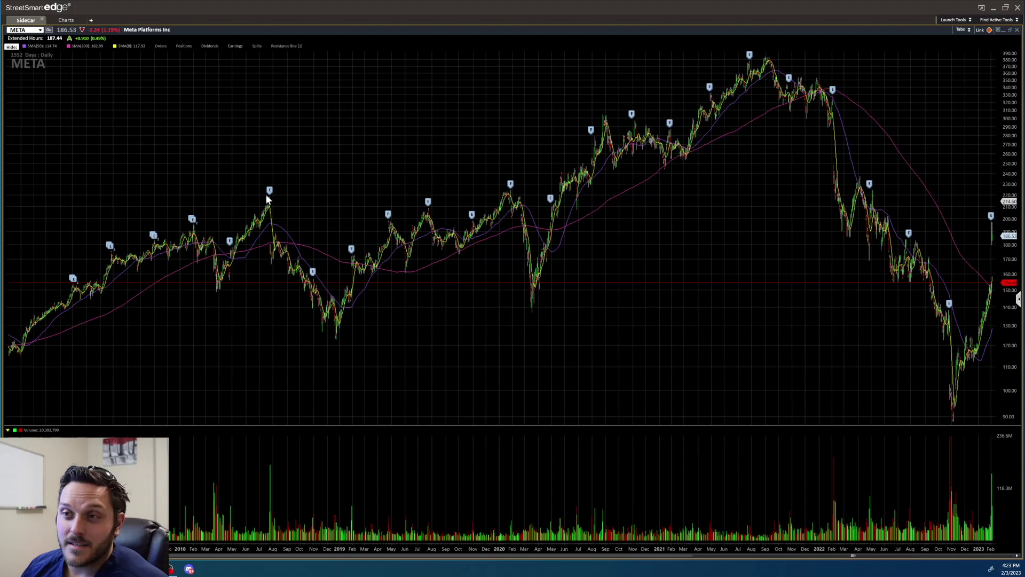
pyautogui.moveTo(271, 194)
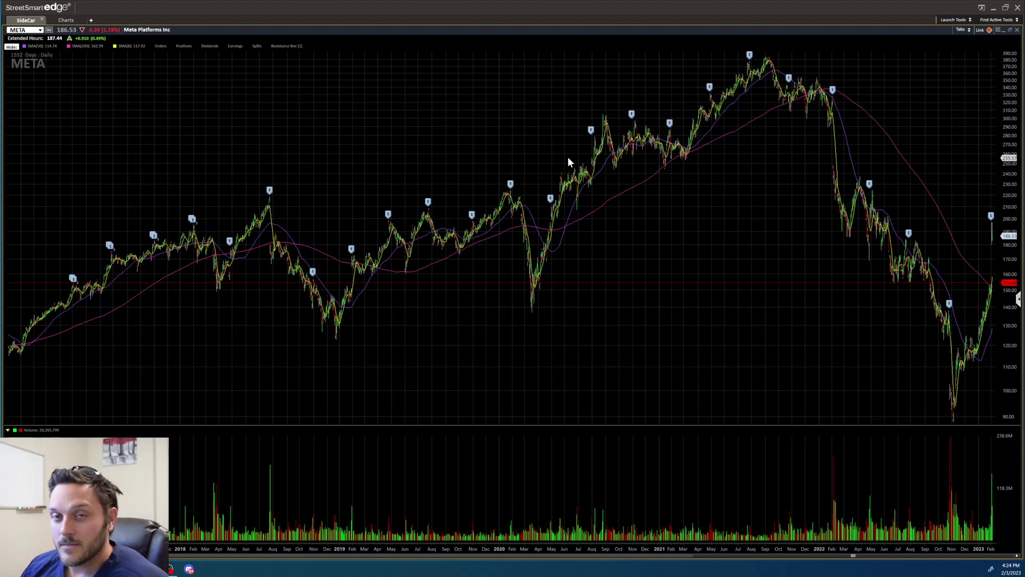
pyautogui.scroll(-1, 569, 159)
# Zoom back in on the META daily chart, then restore it to the six-chart grid.
pyautogui.scroll(4, 568, 158)
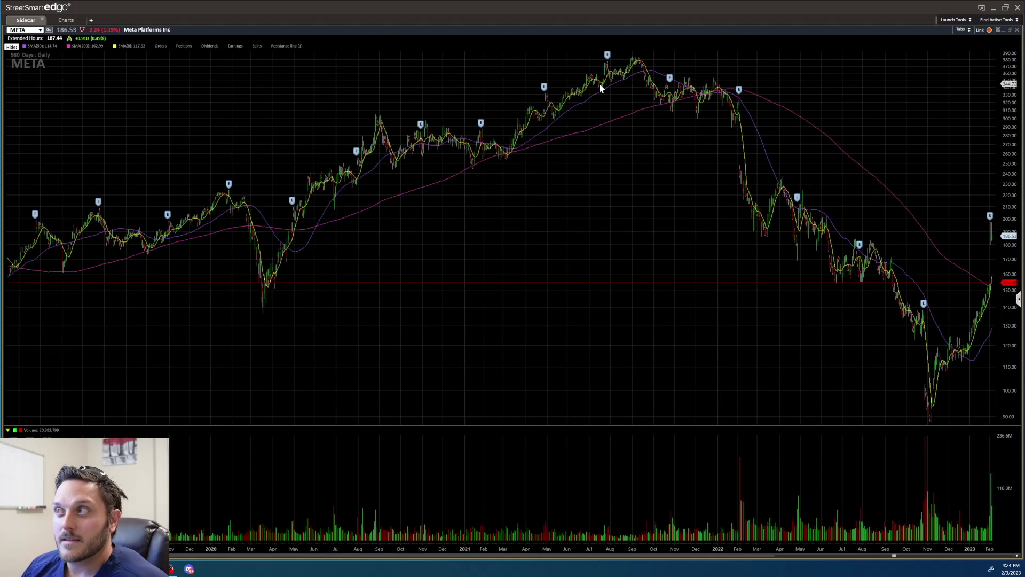
pyautogui.scroll(4, 478, 206)
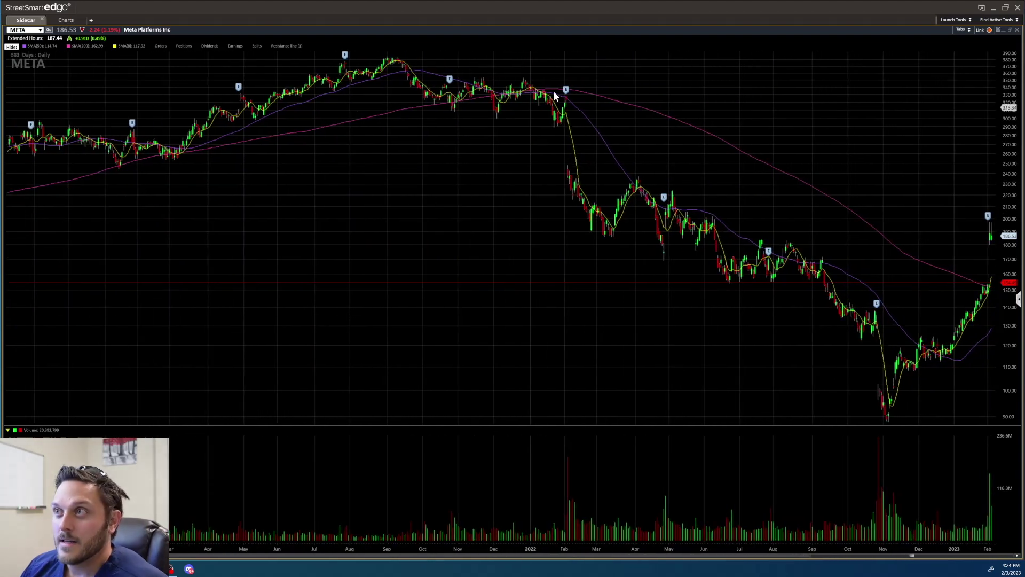
pyautogui.moveTo(567, 91)
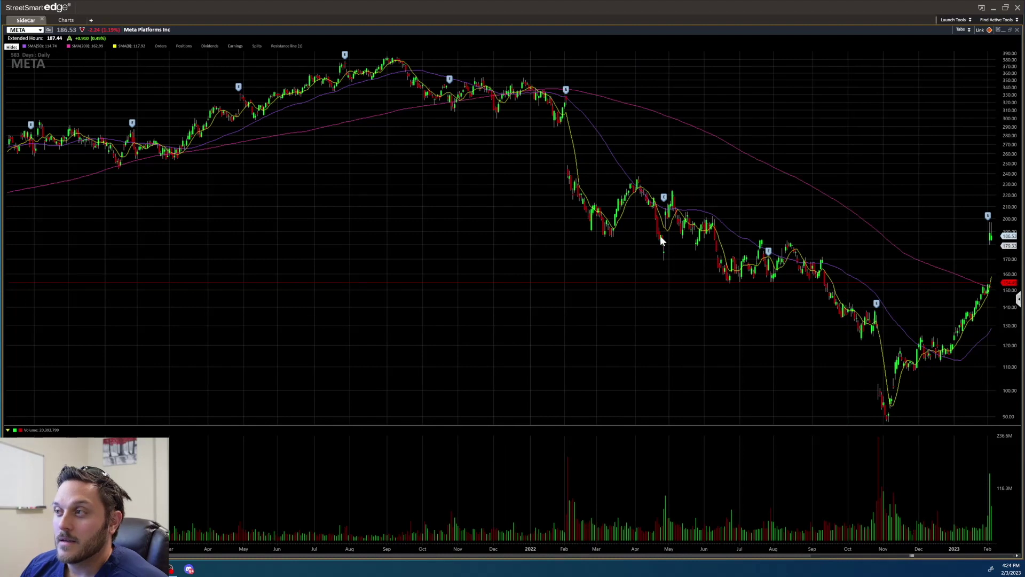
pyautogui.moveTo(663, 198)
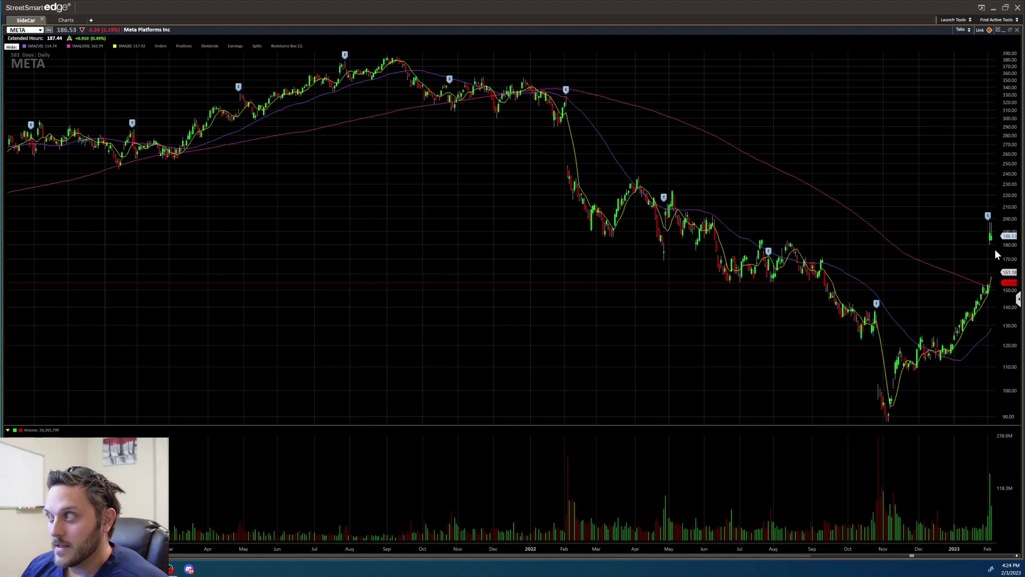
pyautogui.scroll(3, 978, 214)
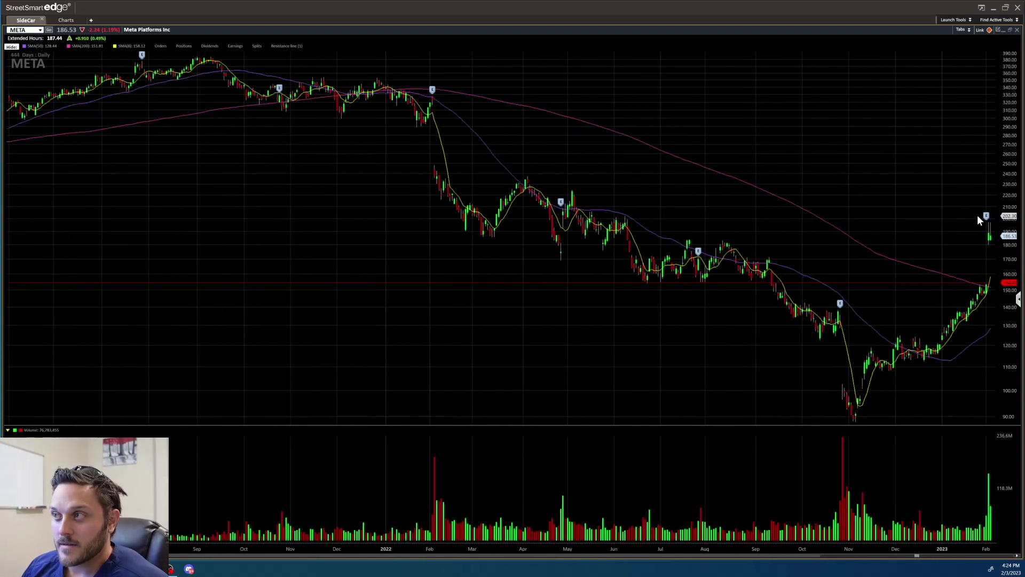
pyautogui.click(1012, 30)
# Load NVDA into the linked charts and maximize its daily chart.
pyautogui.scroll(-3, 531, 444)
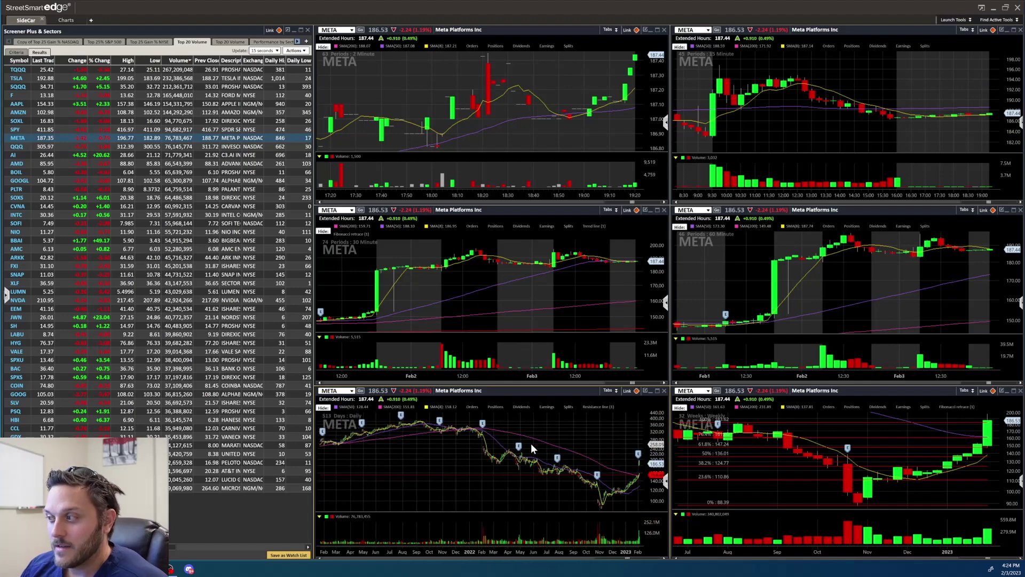
pyautogui.scroll(-3, 532, 447)
pyautogui.scroll(-1, 465, 305)
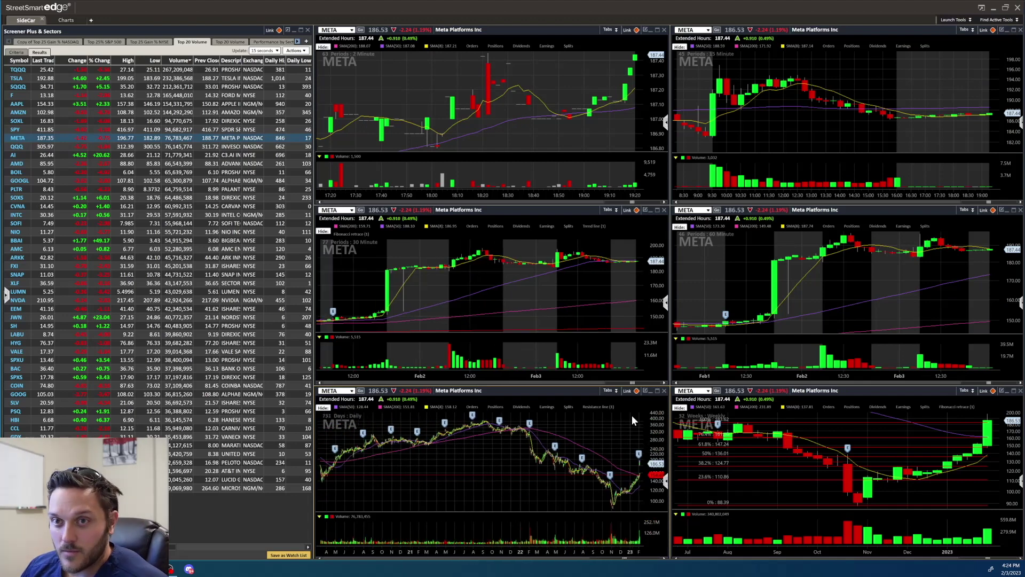
pyautogui.click(22, 301)
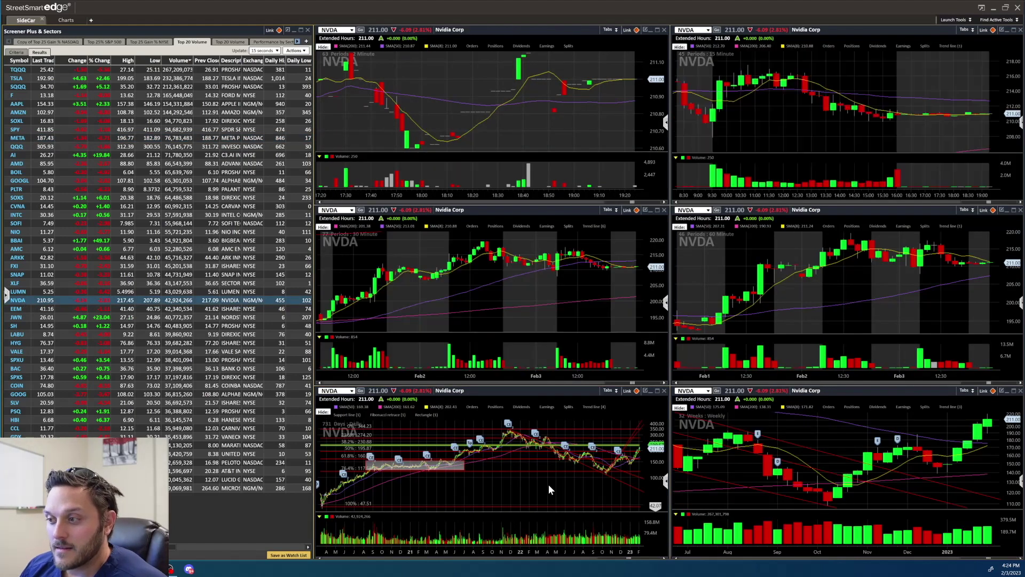
pyautogui.scroll(5, 580, 478)
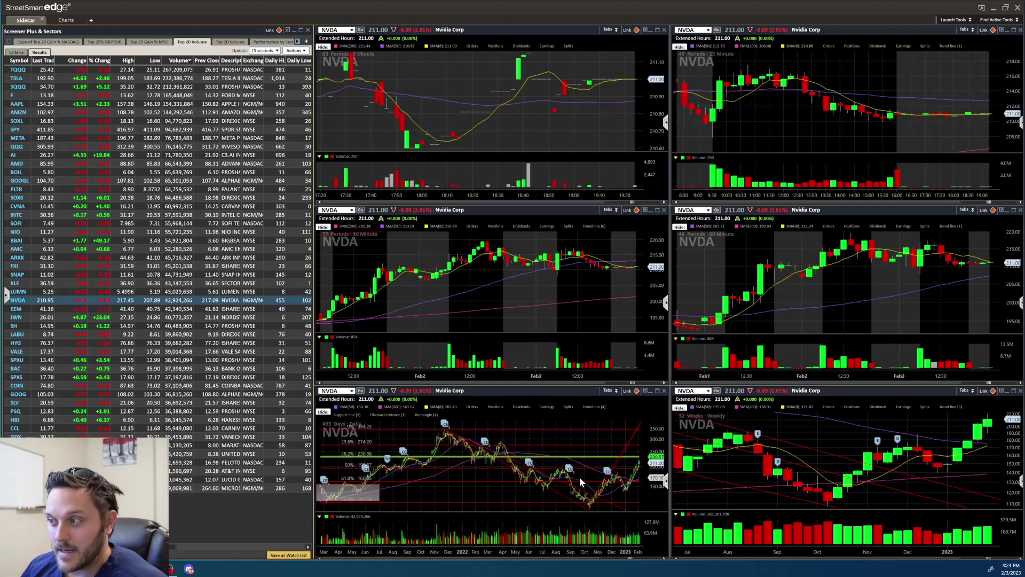
pyautogui.scroll(3, 579, 476)
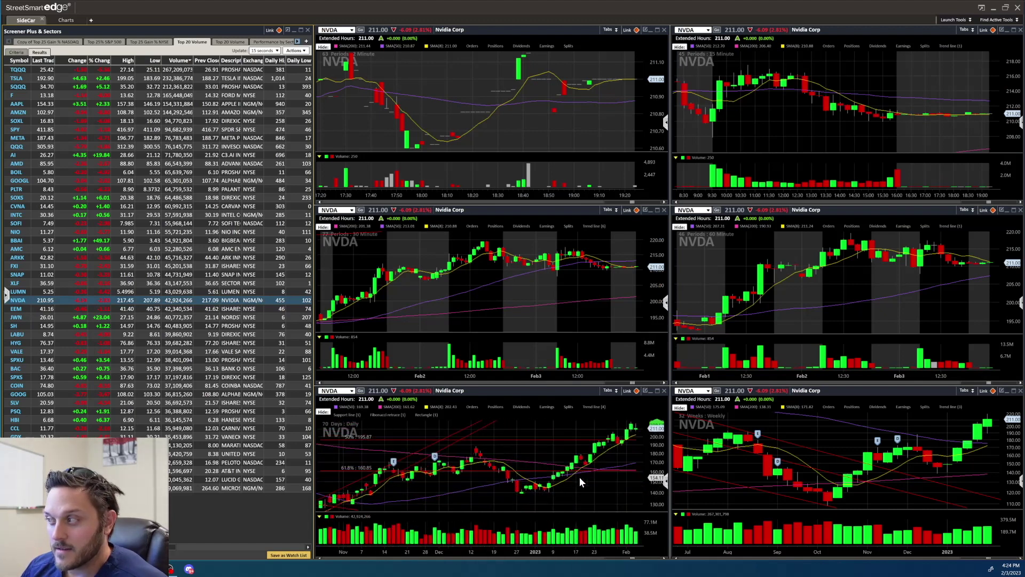
pyautogui.doubleClick(556, 388)
# Zoom out the NVDA daily chart and read the October and late-November 2022 bar values.
pyautogui.scroll(-4, 594, 347)
pyautogui.scroll(-2, 592, 349)
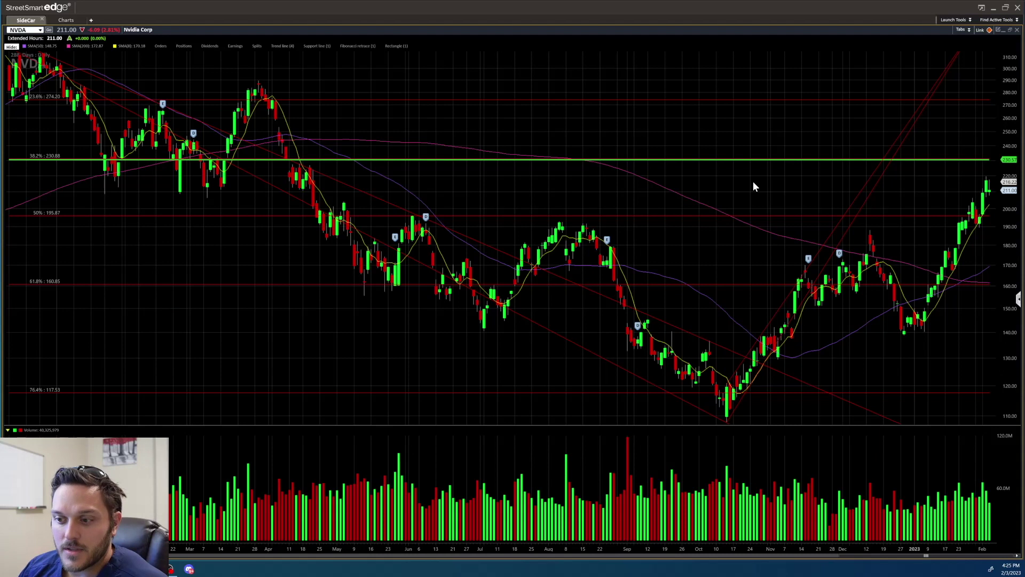
pyautogui.moveTo(745, 188); pyautogui.dragTo(755, 158)
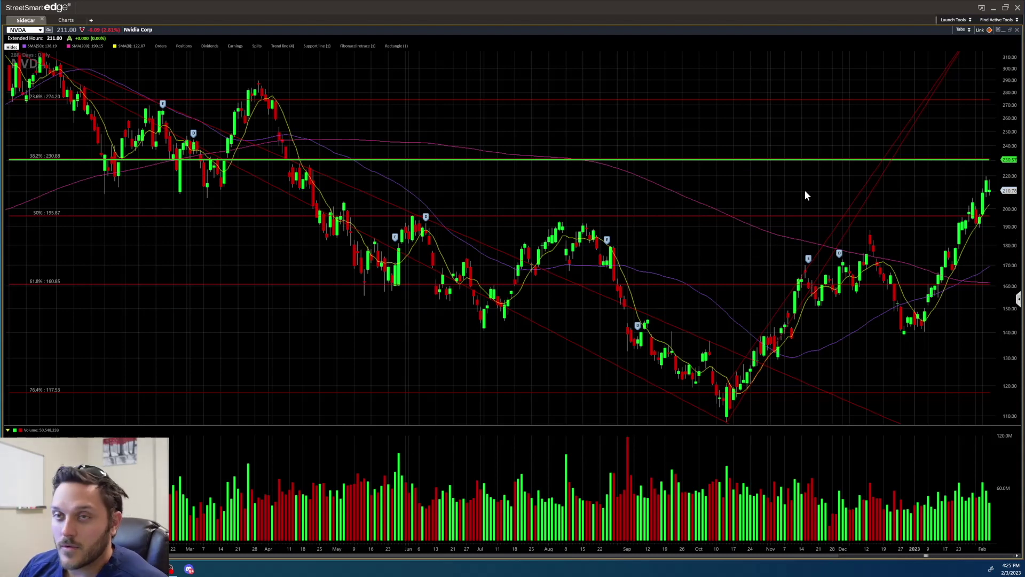
pyautogui.moveTo(809, 180); pyautogui.dragTo(834, 152)
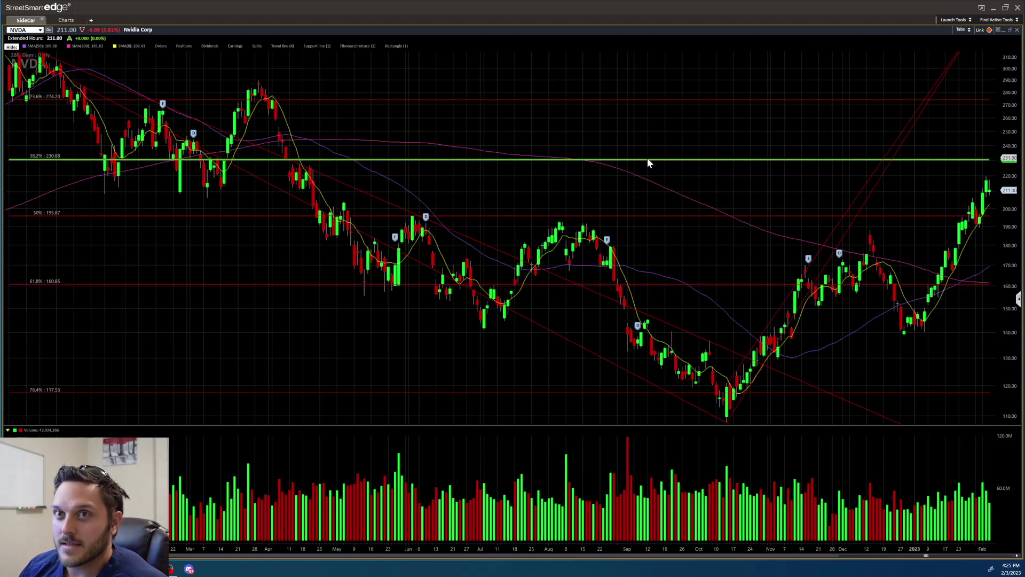
# Zoom the NVDA weekly chart out to about 122 weeks and expand it to full window.
pyautogui.click(1010, 29)
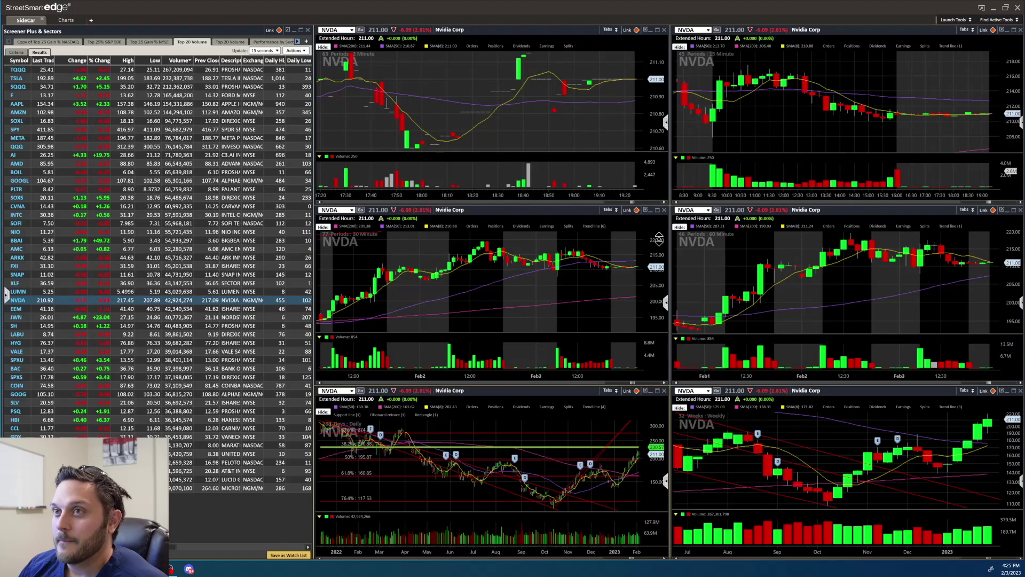
pyautogui.scroll(-4, 807, 425)
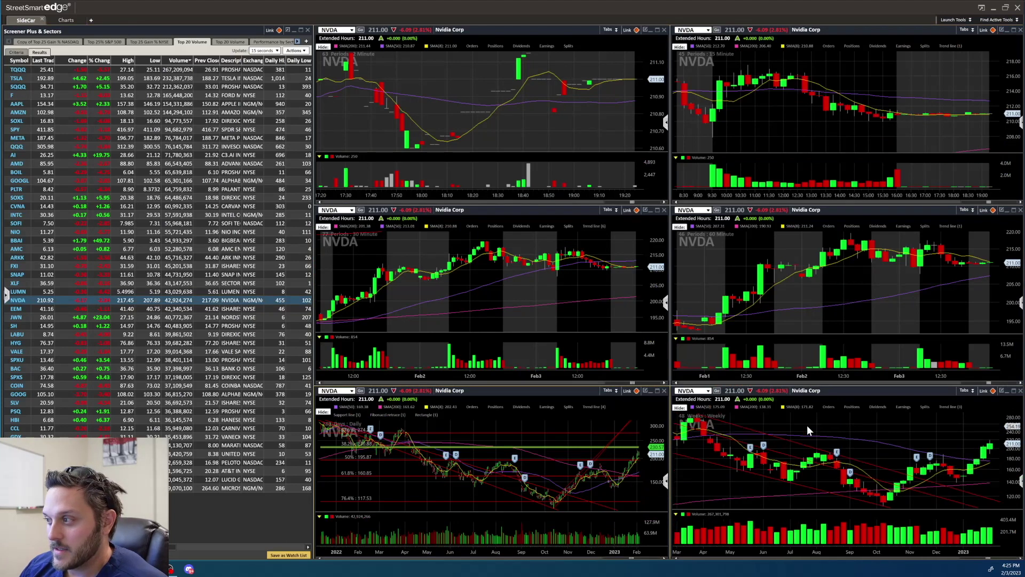
pyautogui.scroll(-2, 808, 429)
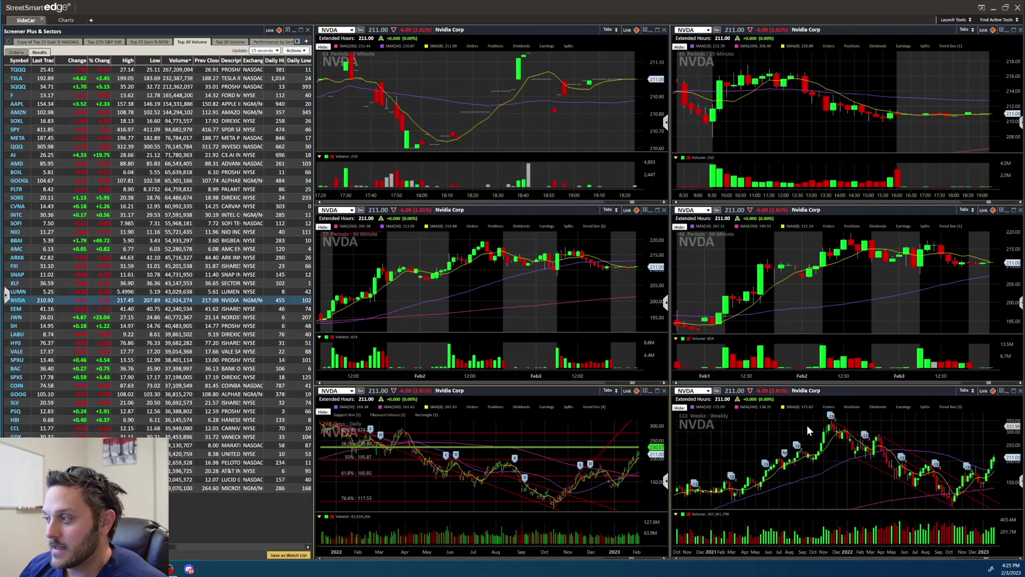
pyautogui.doubleClick(846, 389)
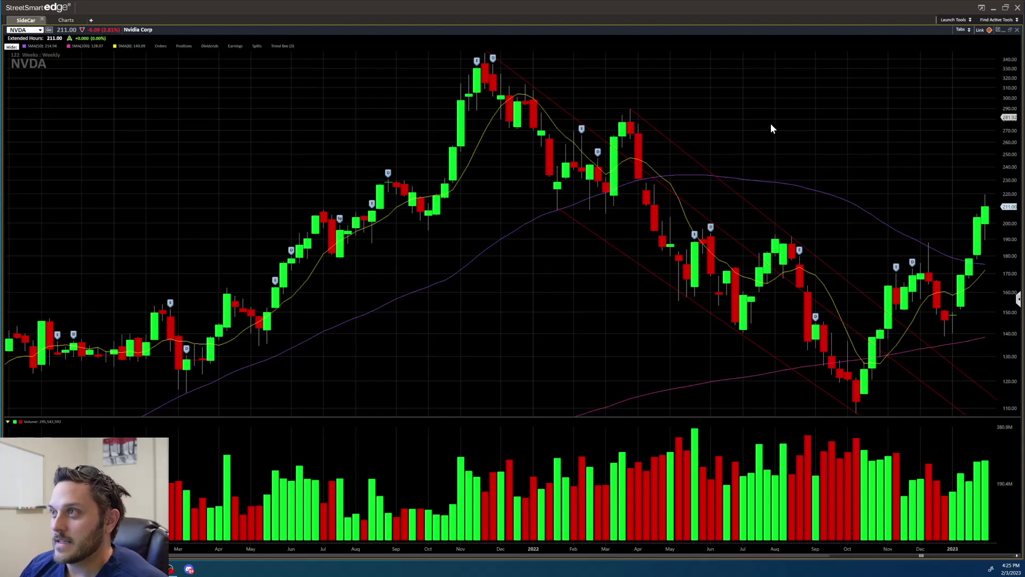
pyautogui.moveTo(850, 171); pyautogui.dragTo(873, 193)
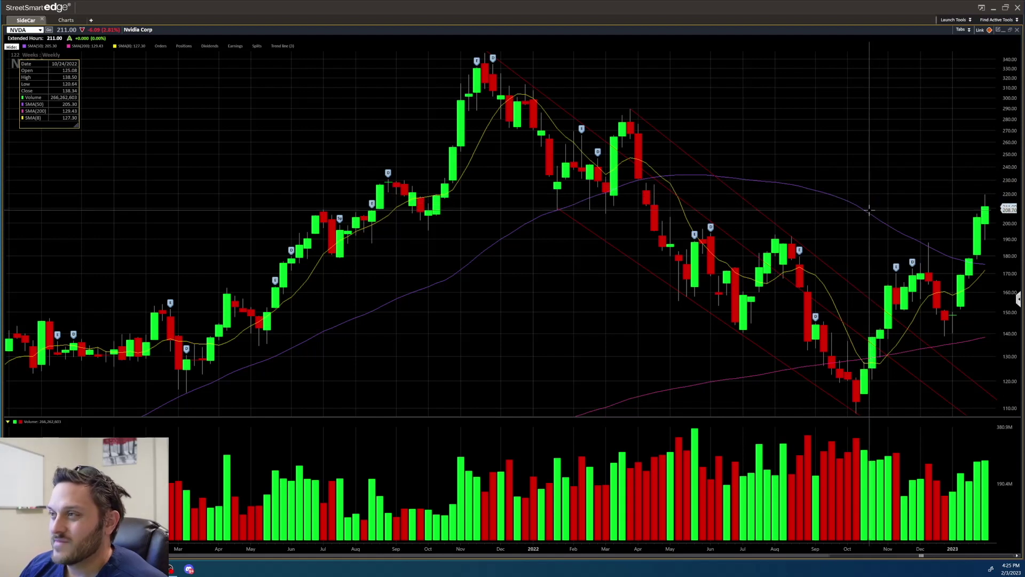
pyautogui.moveTo(870, 210); pyautogui.dragTo(871, 212)
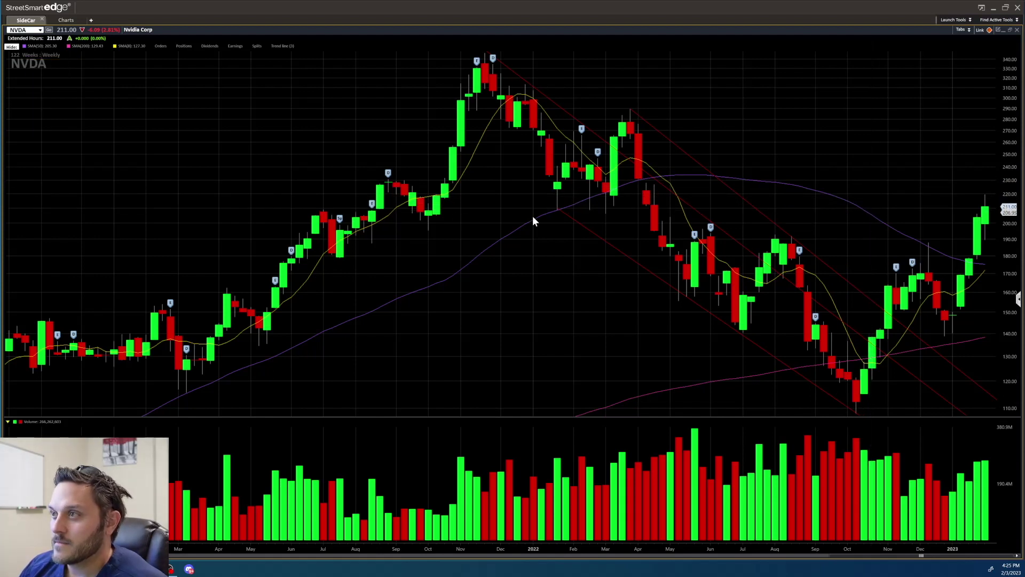
# Draw a horizontal support line near the 210 level on the weekly chart.
pyautogui.rightClick(454, 213)
pyautogui.moveTo(406, 252)
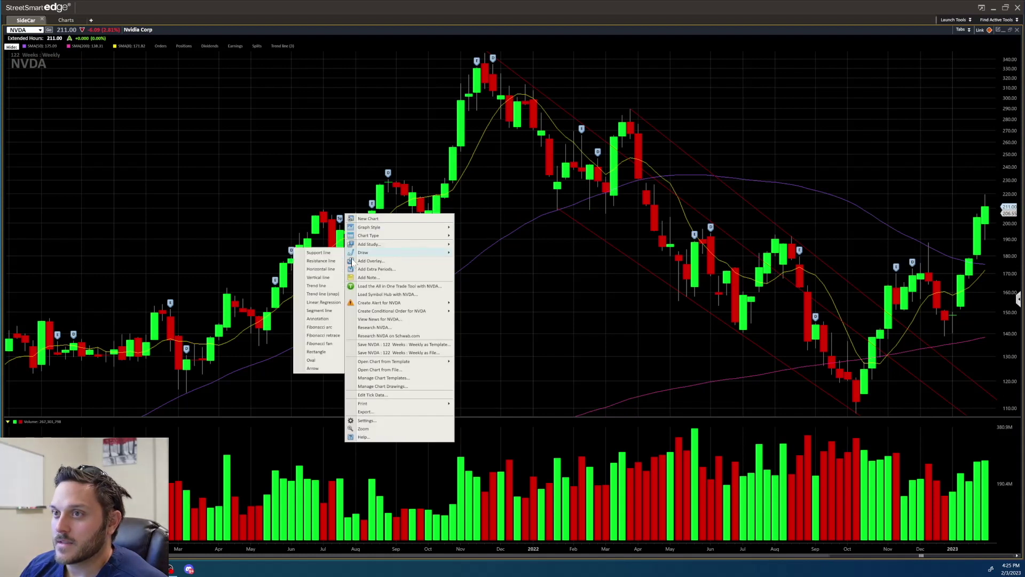
pyautogui.click(321, 268)
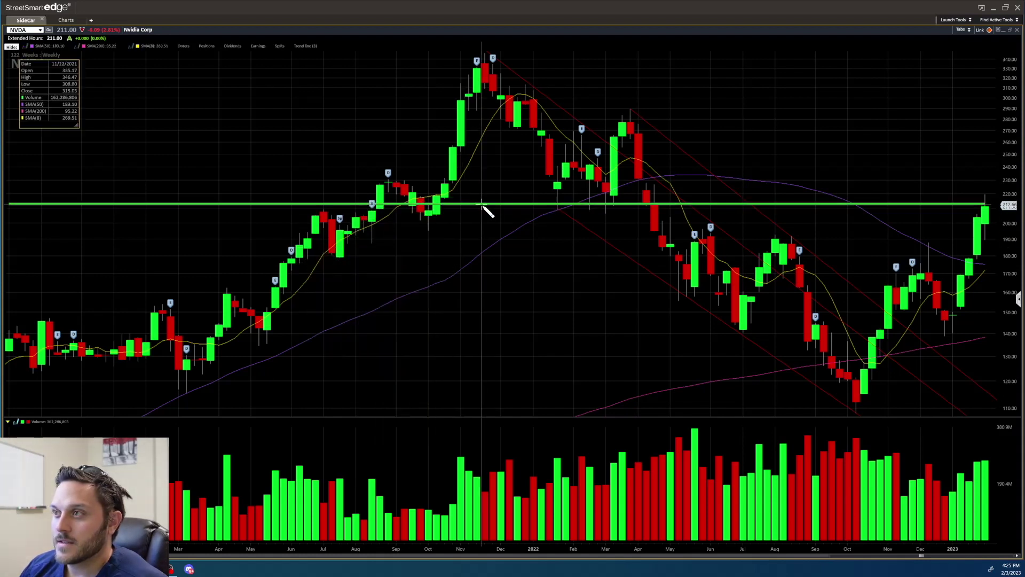
pyautogui.click(483, 210)
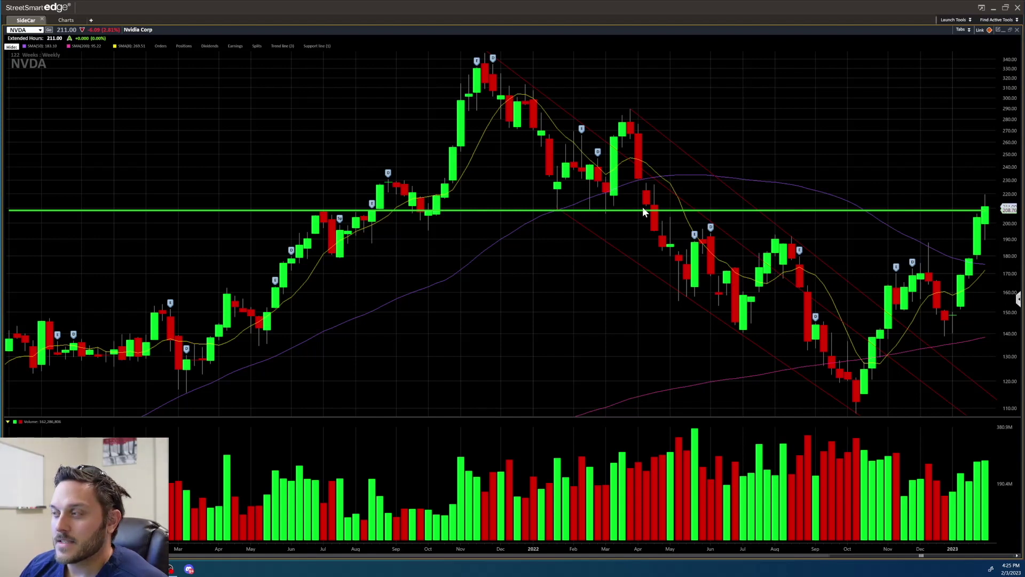
# Give the support line a thinner weight and return the weekly chart to the grid.
pyautogui.rightClick(517, 210)
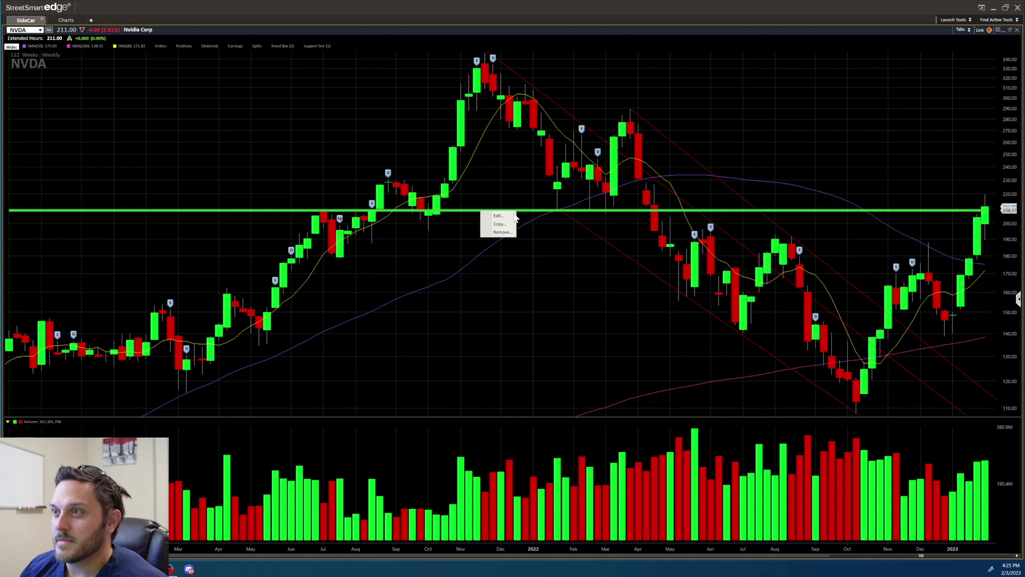
pyautogui.click(489, 227)
pyautogui.click(533, 307)
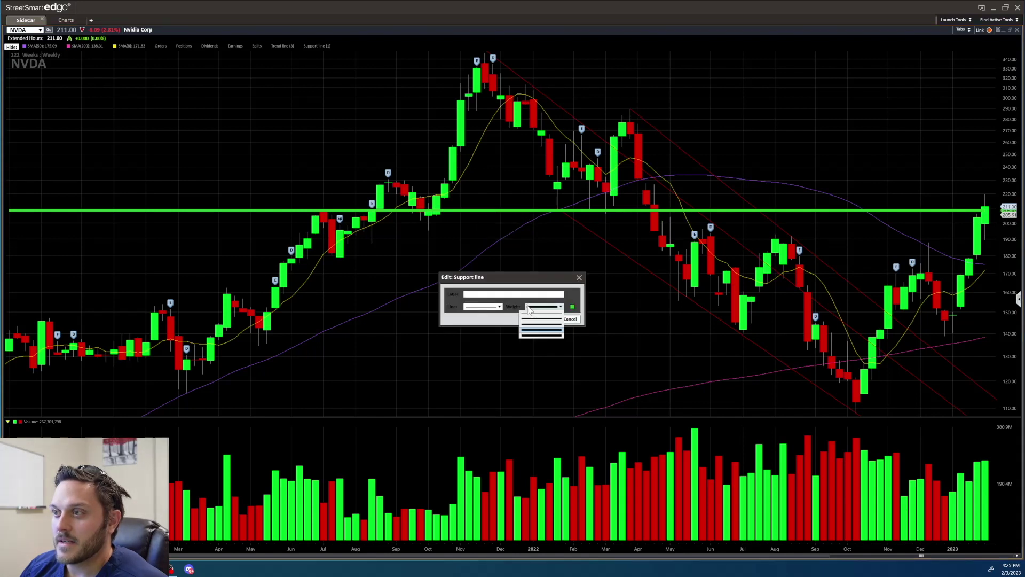
pyautogui.click(536, 314)
pyautogui.click(542, 319)
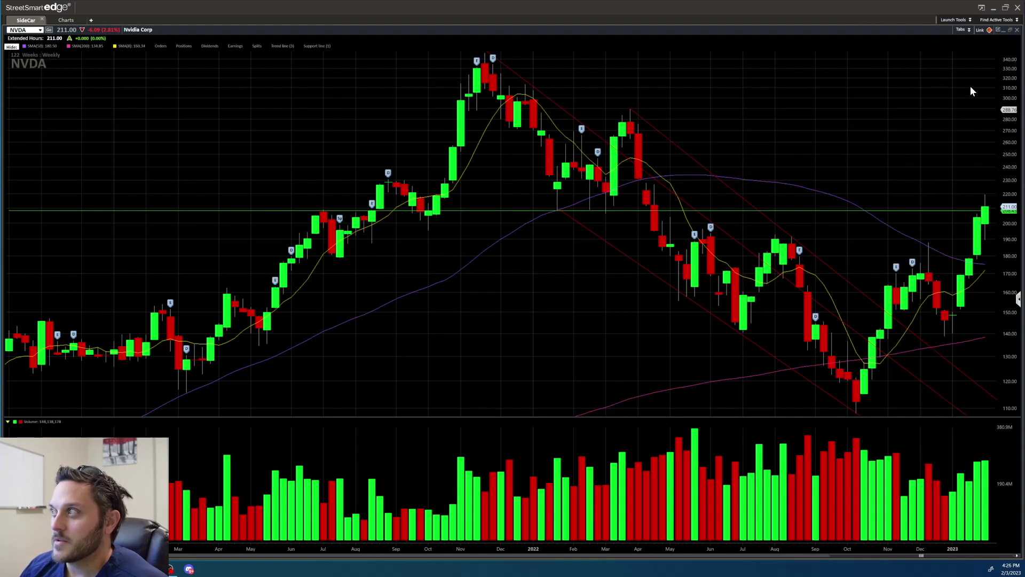
pyautogui.click(1013, 31)
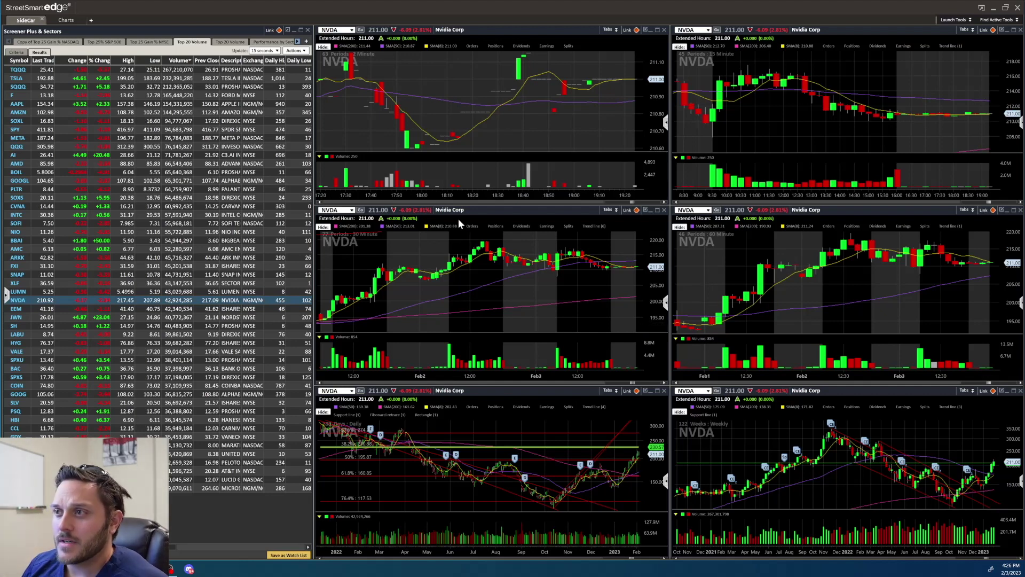
# Zoom in the NVDA charts: 30-minute to Jan 26–Feb 3, daily from April 2022, weekly 111 weeks.
pyautogui.scroll(-5, 499, 262)
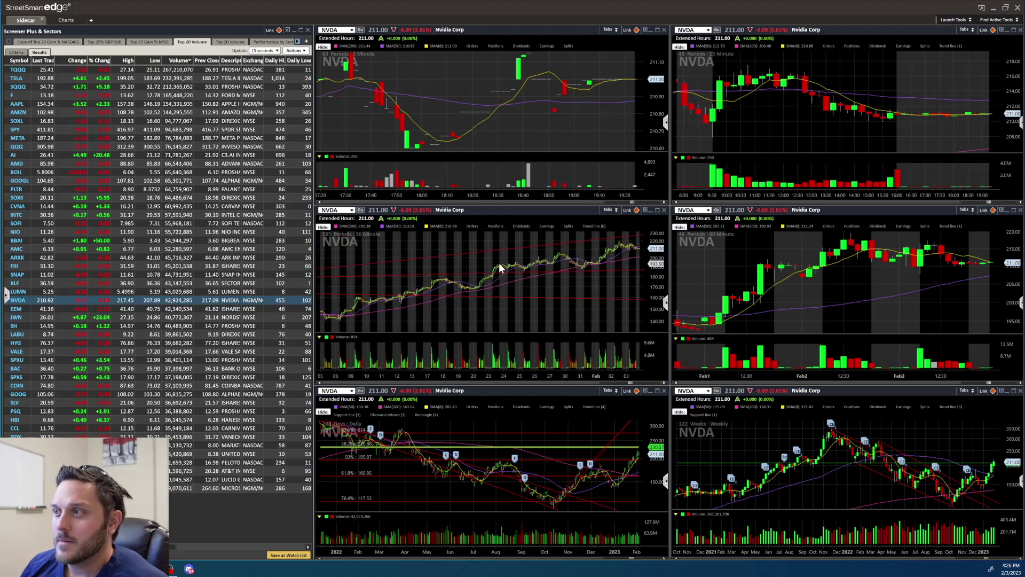
pyautogui.doubleClick(543, 210)
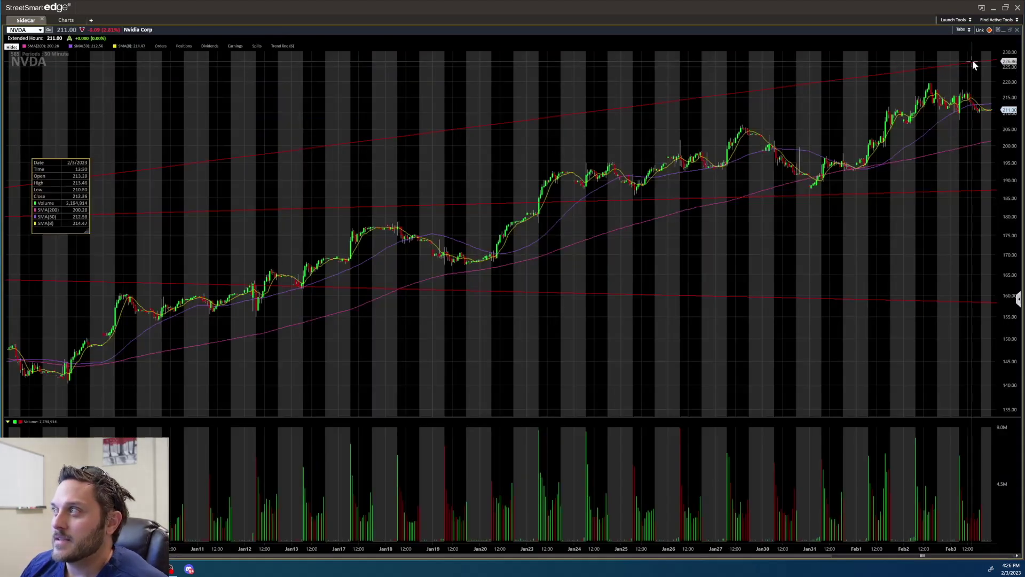
pyautogui.click(1010, 30)
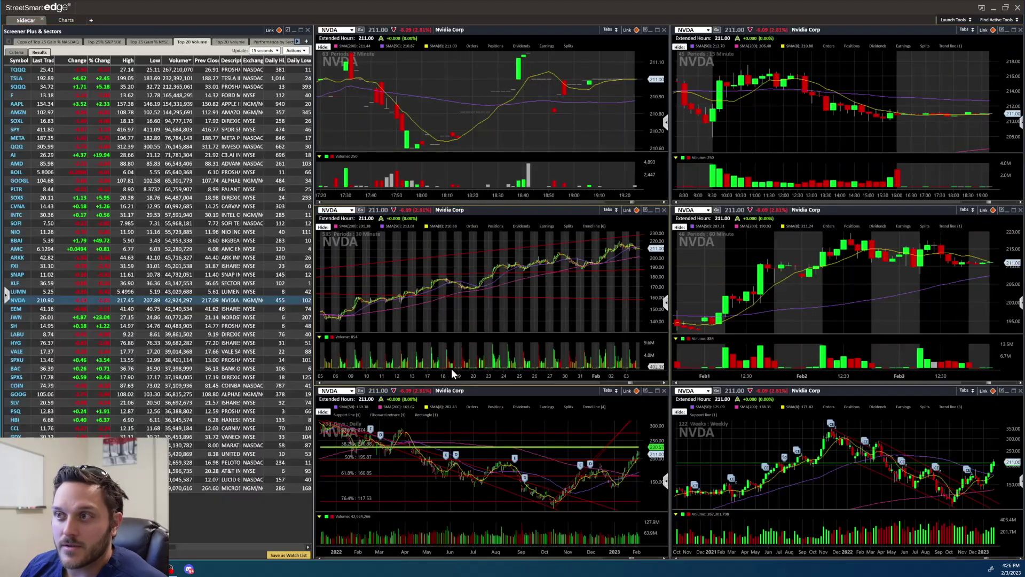
pyautogui.scroll(5, 443, 353)
pyautogui.scroll(2, 530, 104)
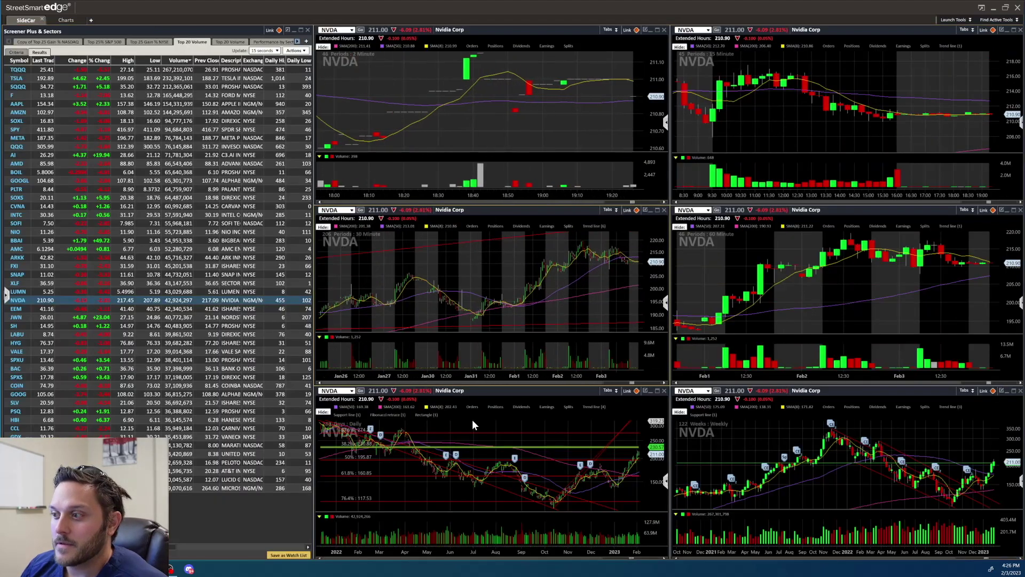
pyautogui.scroll(2, 472, 425)
pyautogui.scroll(1, 675, 470)
pyautogui.scroll(1, 846, 283)
pyautogui.scroll(1, 844, 132)
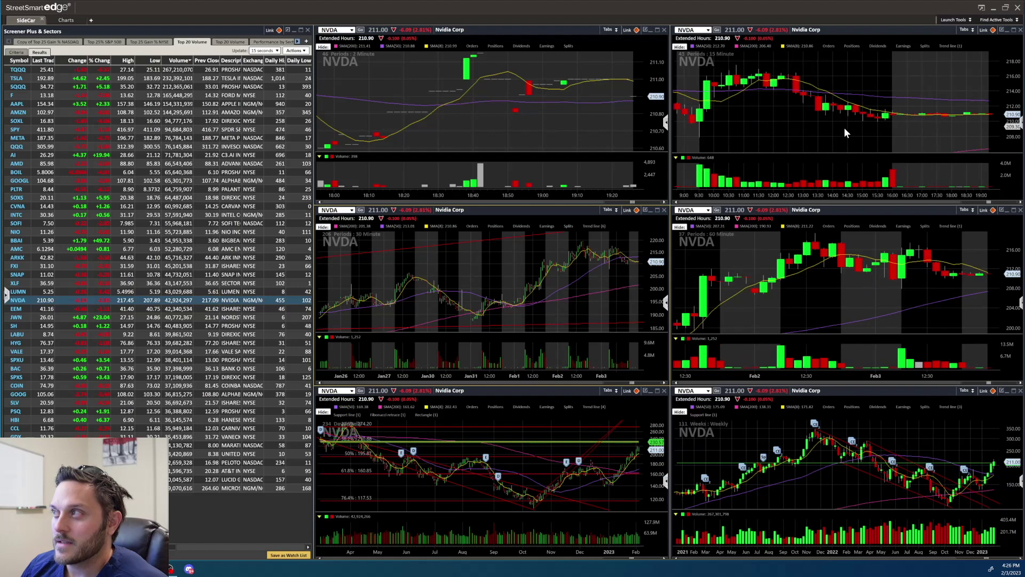
pyautogui.scroll(1, 845, 132)
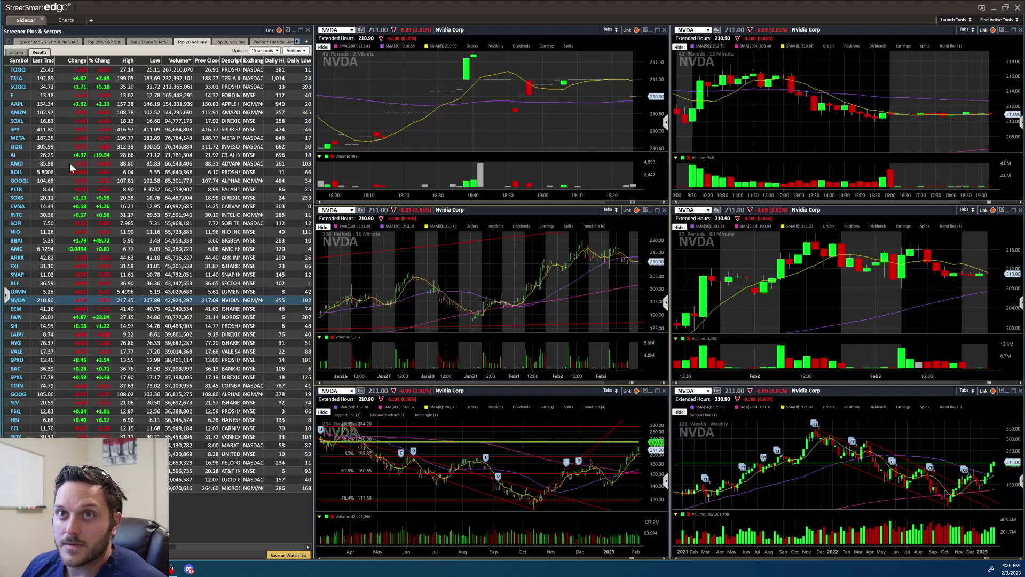
# Select the AI row in the screener and zoom the daily chart out to 2021–2023.
pyautogui.click(15, 155)
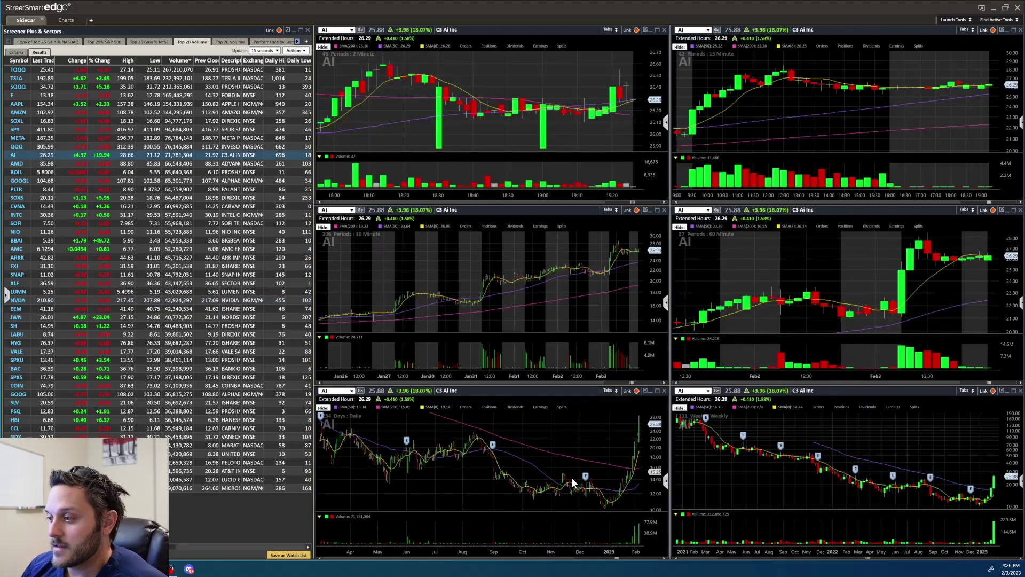
pyautogui.scroll(-5, 651, 482)
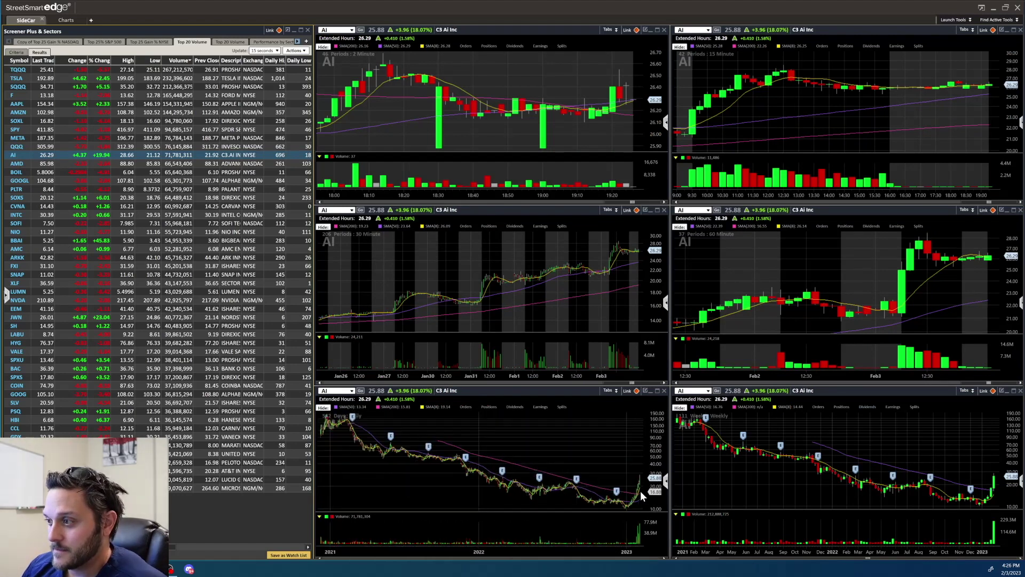
pyautogui.moveTo(353, 418)
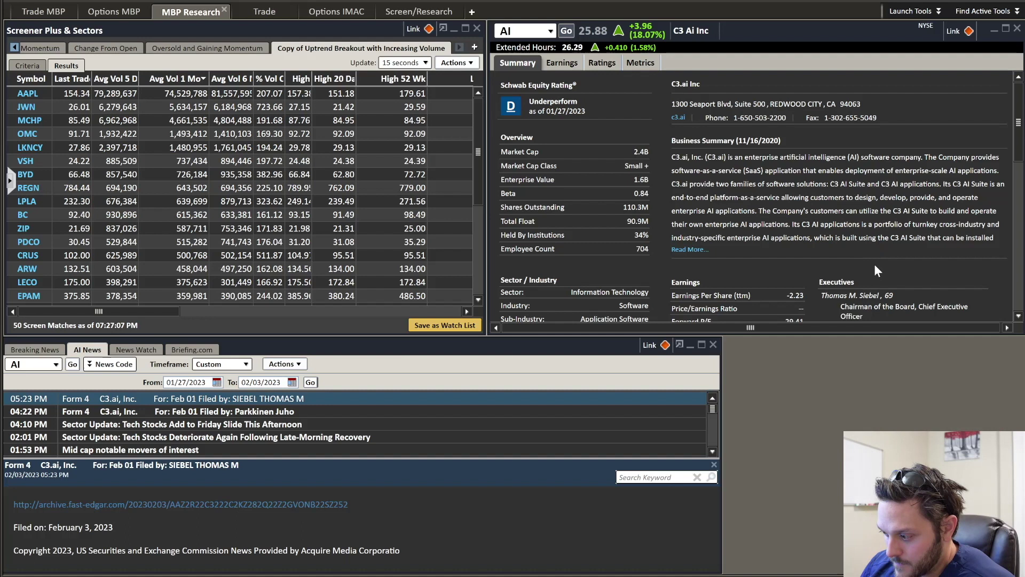
# Scroll through the C3 AI Summary panel's fundamentals, sector details and short interest figures.
pyautogui.scroll(-3, 877, 271)
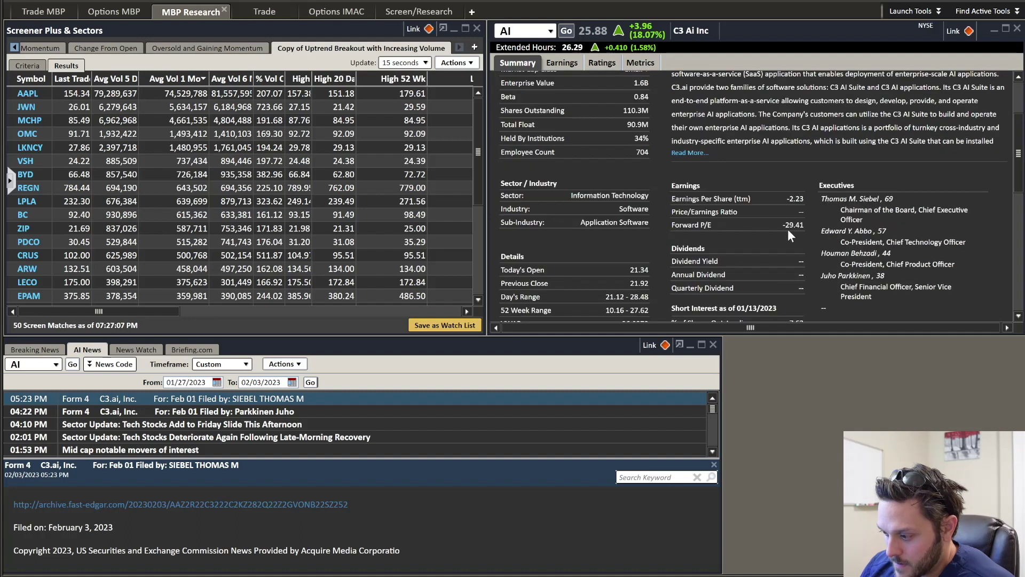
pyautogui.scroll(1, 641, 210)
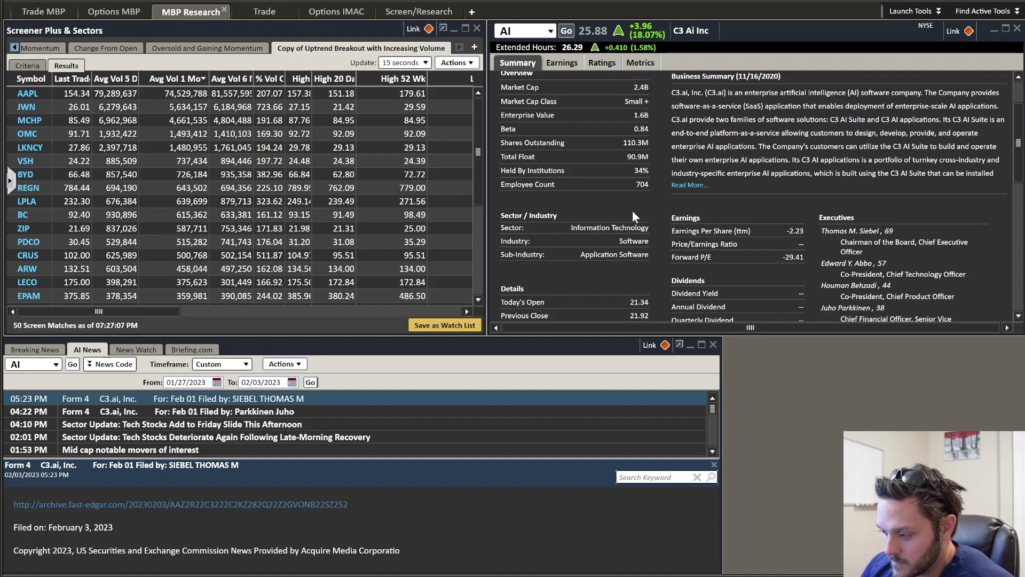
pyautogui.scroll(2, 632, 216)
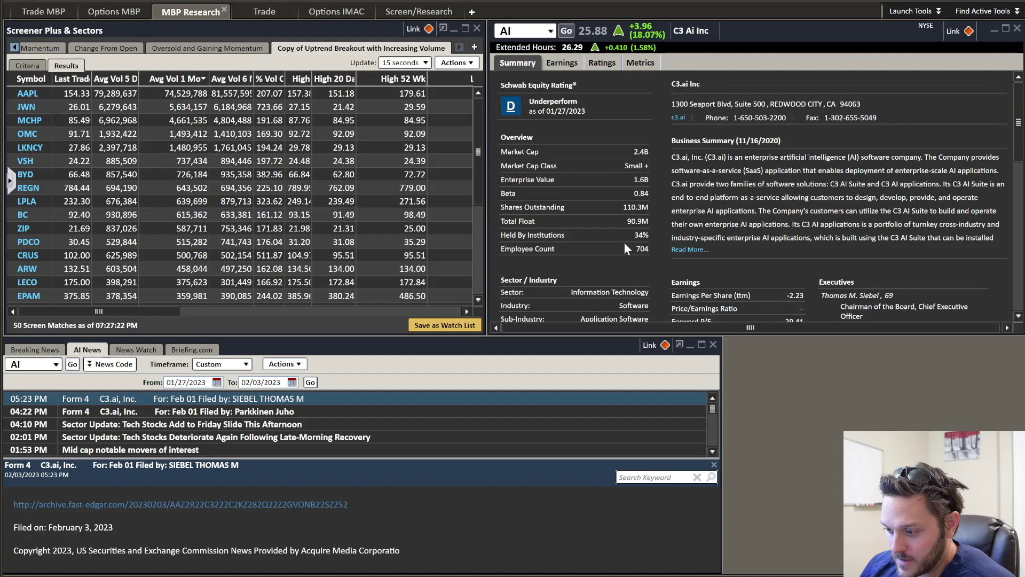
pyautogui.scroll(-5, 655, 233)
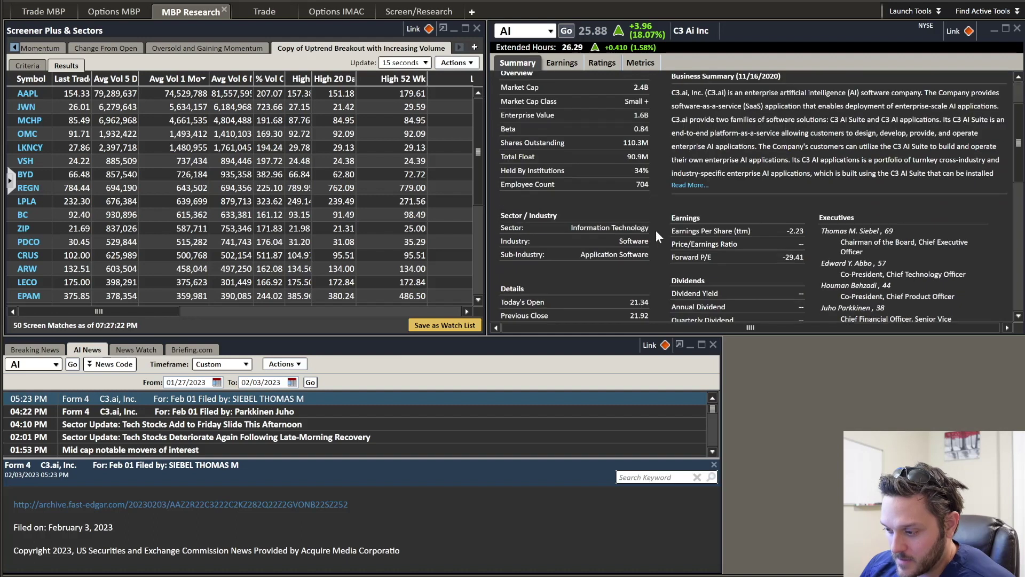
pyautogui.scroll(-3, 652, 233)
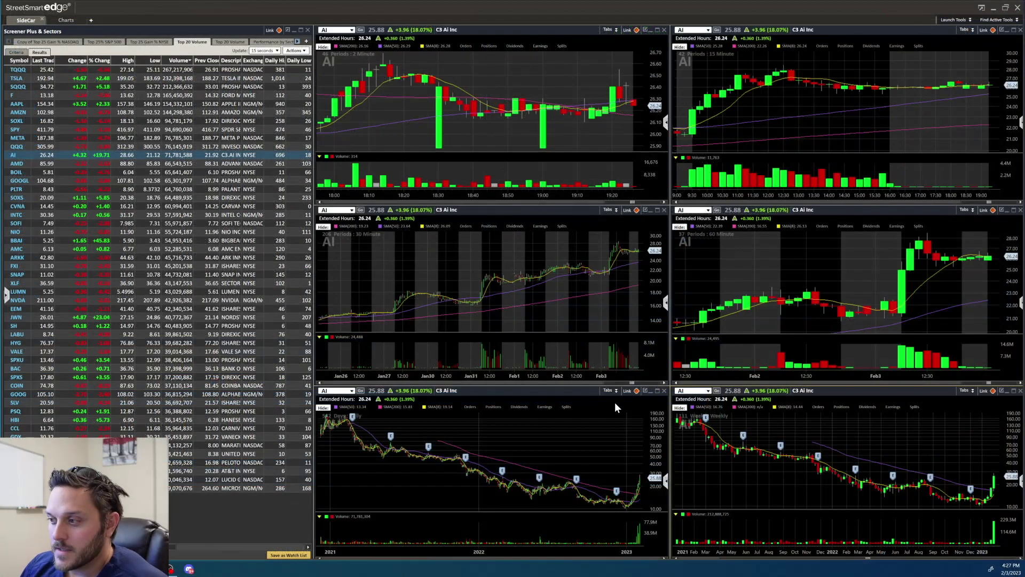
# Zoom the C3 AI daily chart to about a year and the weekly chart to about 46 weeks.
pyautogui.scroll(4, 603, 444)
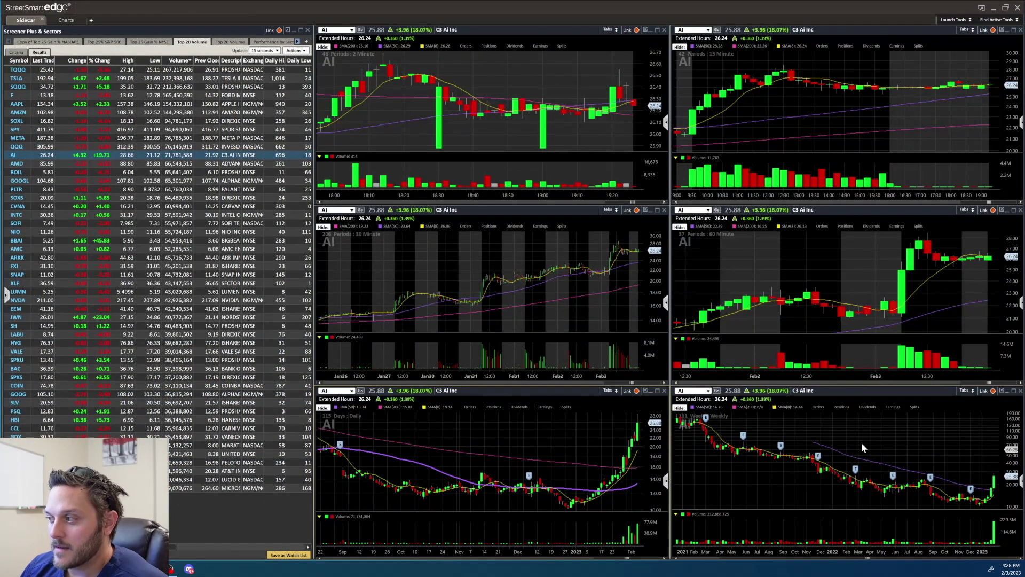
pyautogui.scroll(5, 870, 440)
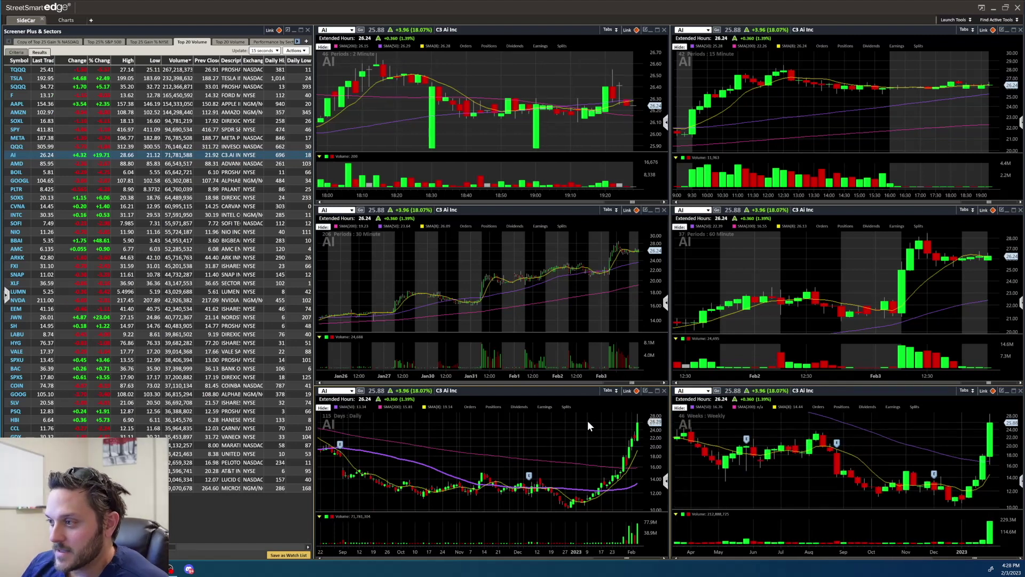
pyautogui.scroll(-4, 601, 448)
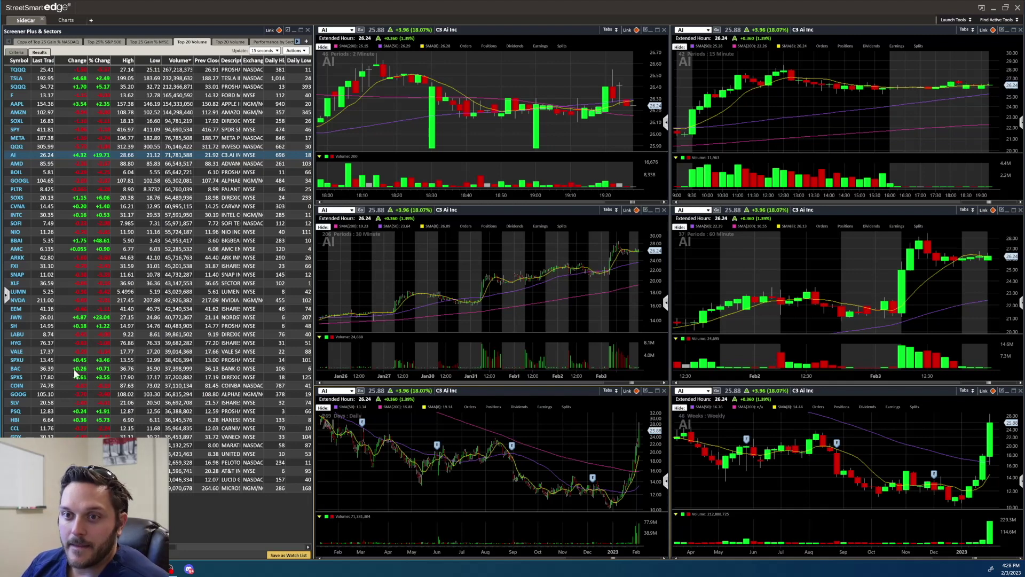
# Load Peloton (PTON) into all linked charts and zoom the daily chart back to 2020.
pyautogui.click(16, 462)
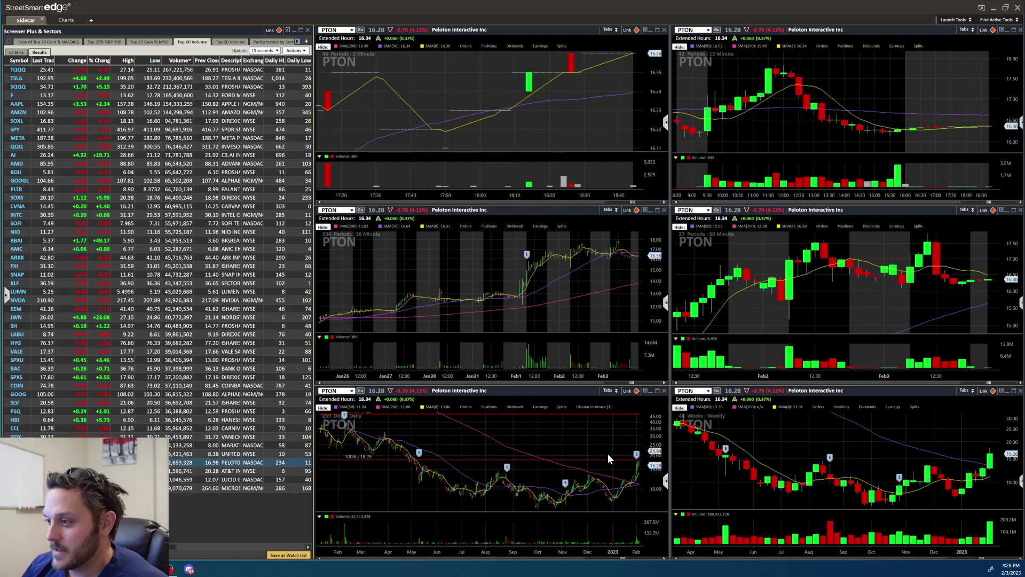
pyautogui.scroll(3, 603, 460)
pyautogui.scroll(3, 464, 444)
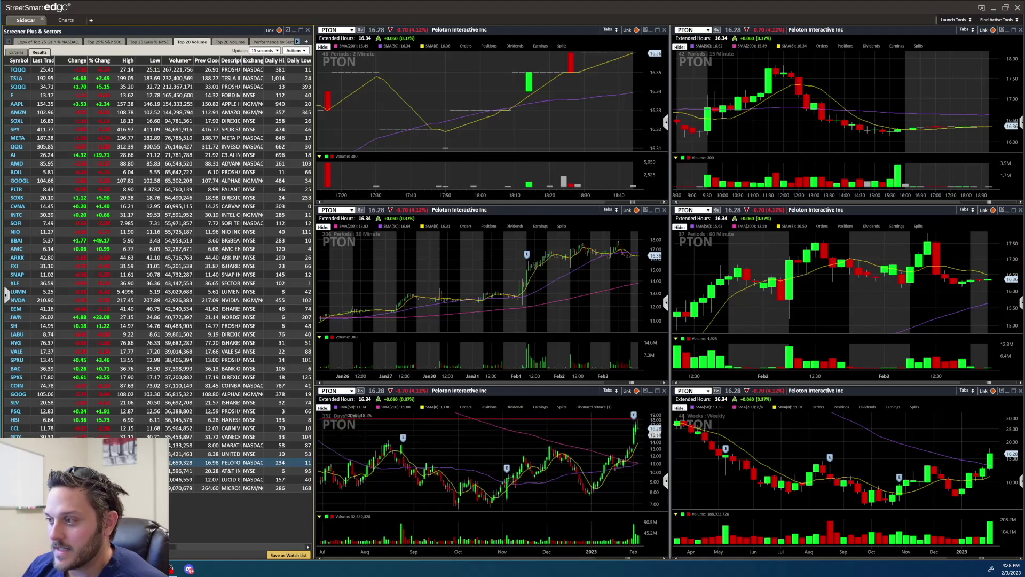
# Narrow the PTON 30-minute chart to more recent bars.
pyautogui.moveTo(604, 419)
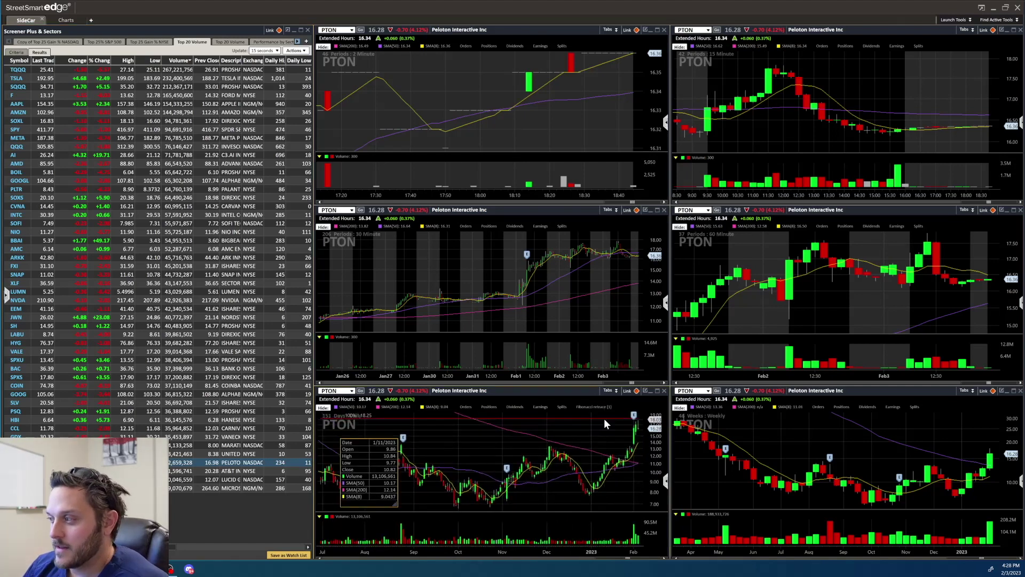
pyautogui.scroll(-4, 598, 458)
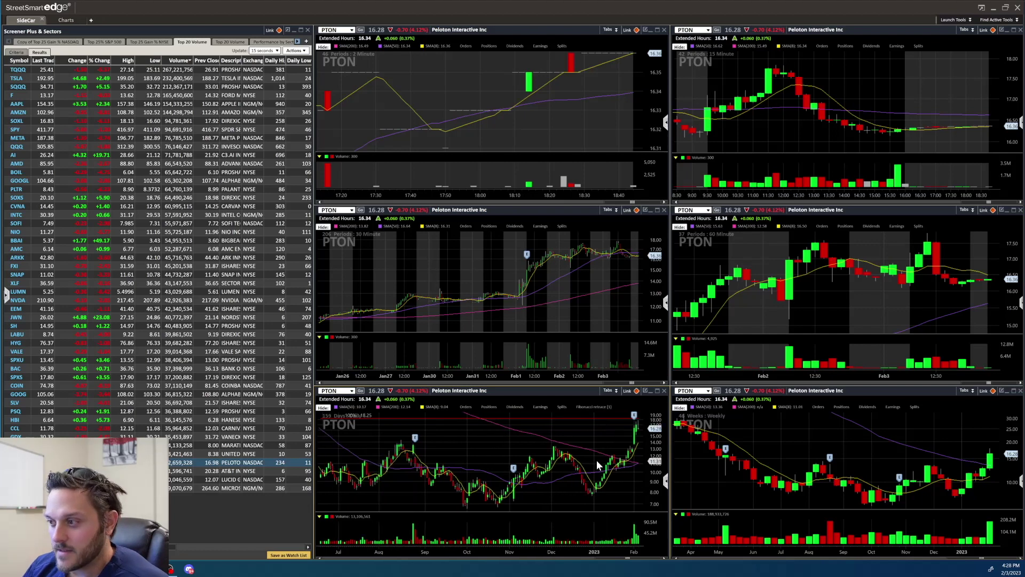
pyautogui.scroll(2, 598, 495)
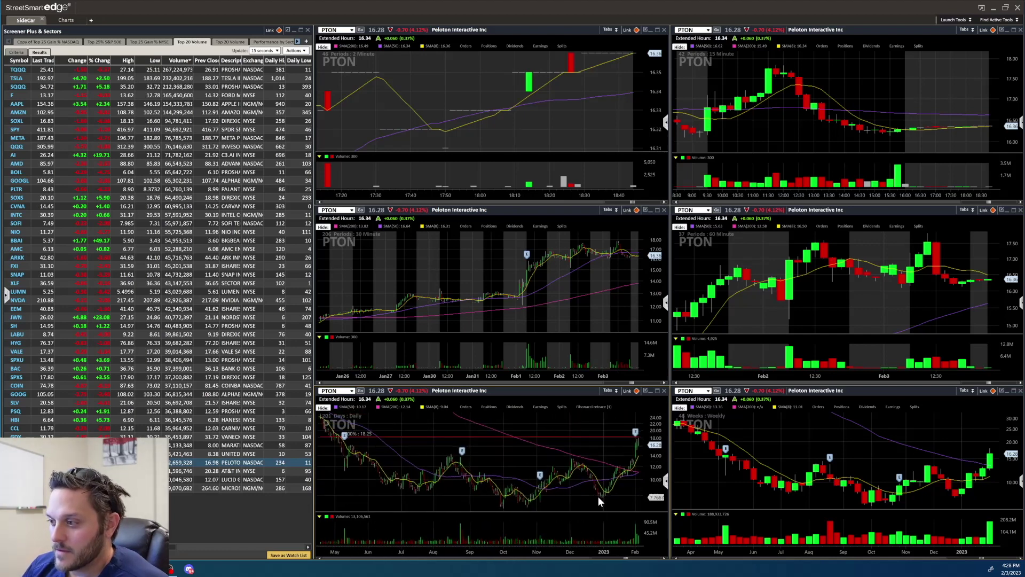
pyautogui.moveTo(604, 504)
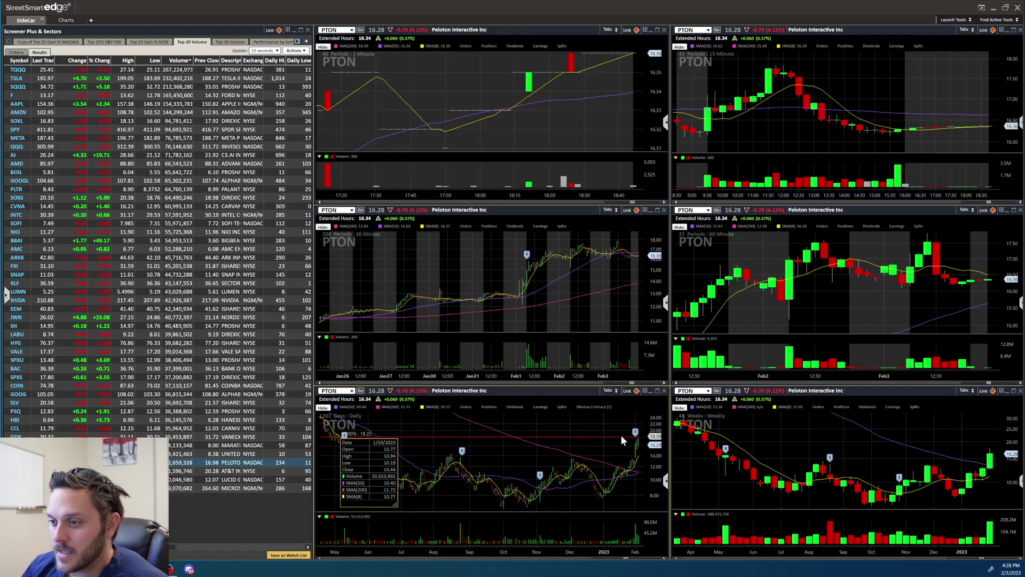
pyautogui.scroll(4, 620, 434)
pyautogui.scroll(-3, 620, 438)
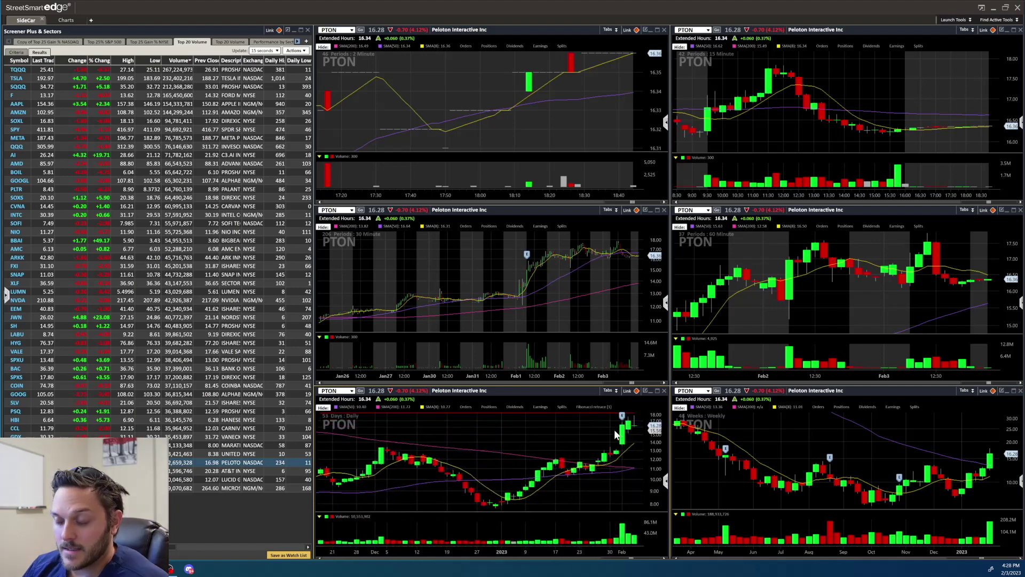
pyautogui.scroll(-5, 613, 432)
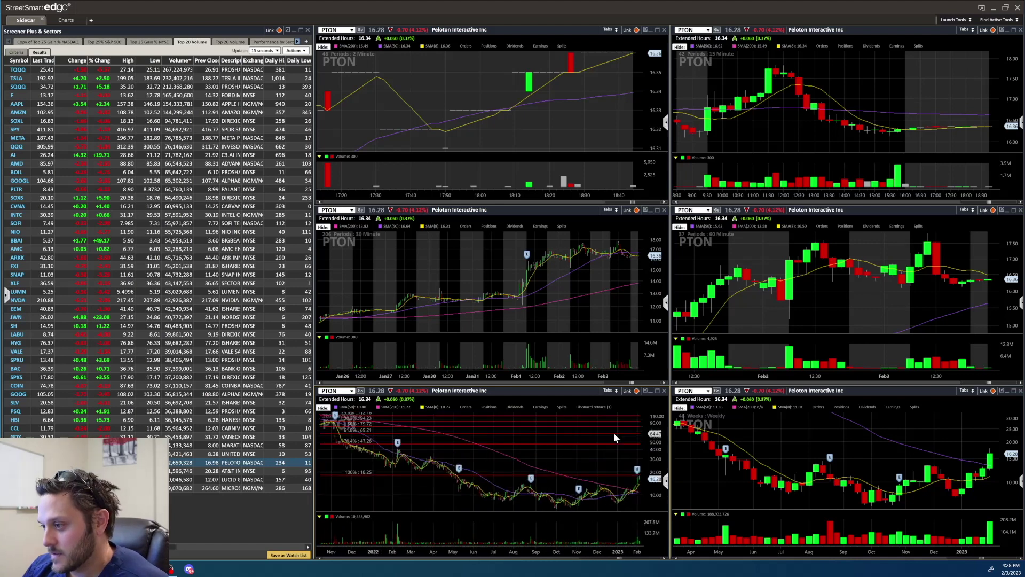
pyautogui.scroll(-5, 613, 431)
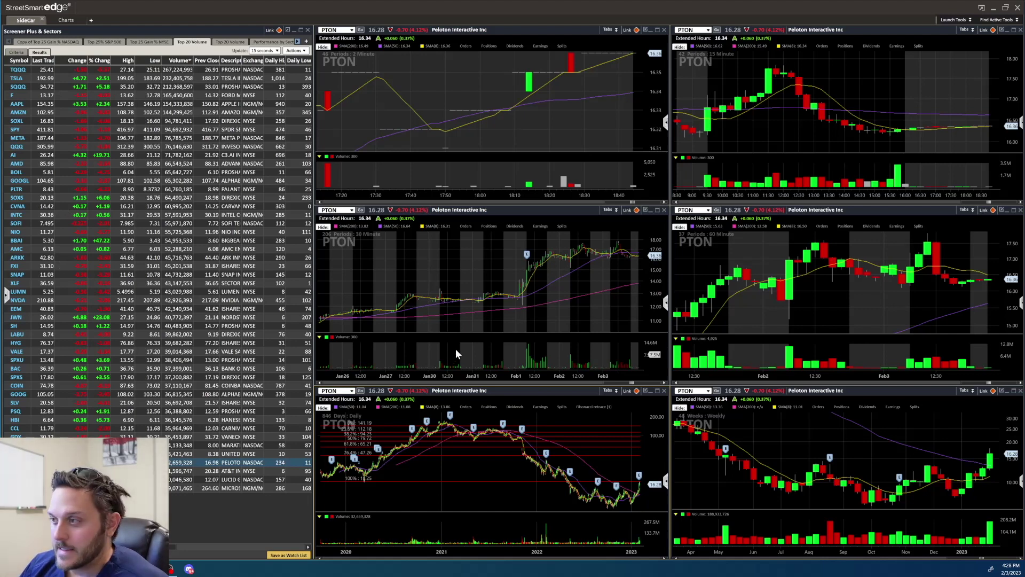
pyautogui.scroll(3, 488, 284)
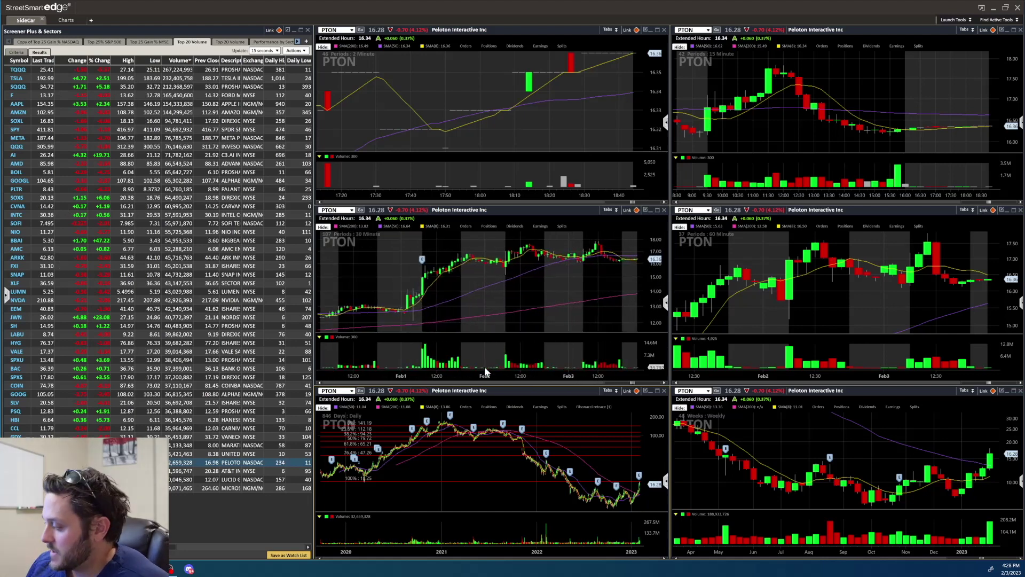